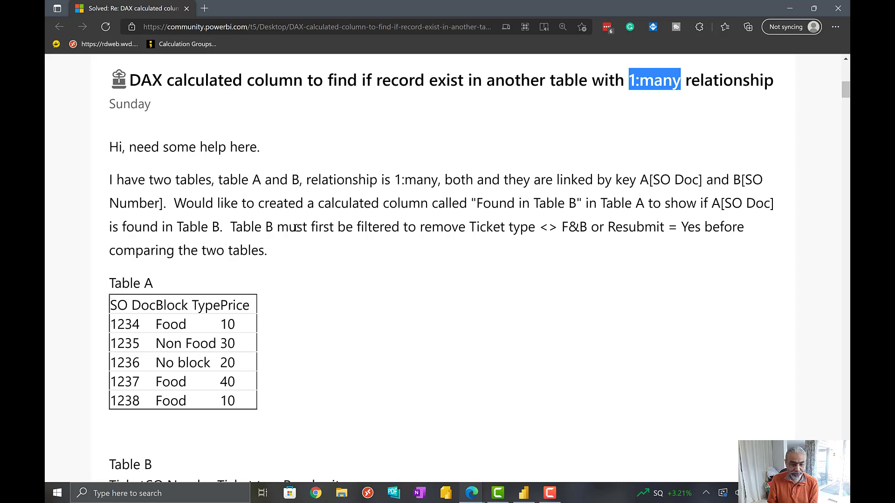
- Examine the forum question's Table A and Table B, their SO Doc and SO Number key columns, and the filter condition for Table B
{"action": "scroll", "coordinate": [213, 199], "scroll_direction": "down", "scroll_amount": 1}
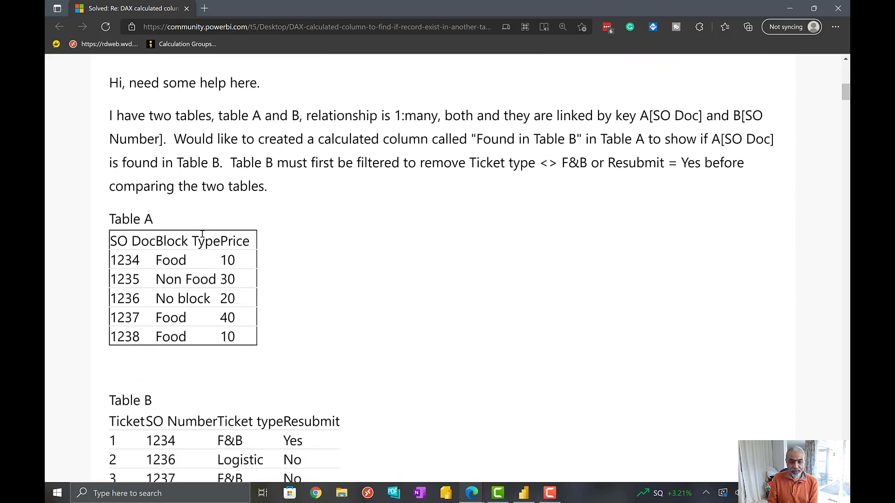
{"action": "scroll", "coordinate": [132, 189], "scroll_direction": "down", "scroll_amount": 1}
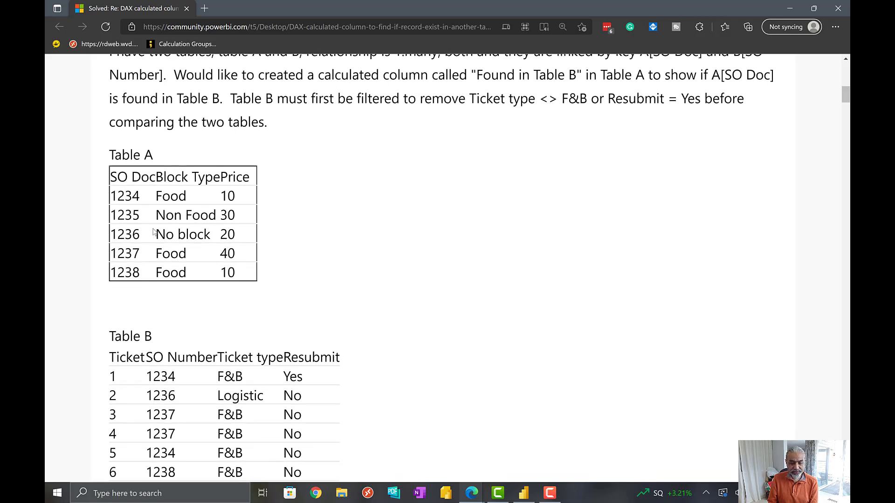
{"action": "left_click_drag", "start_coordinate": [122, 176], "coordinate": [149, 174]}
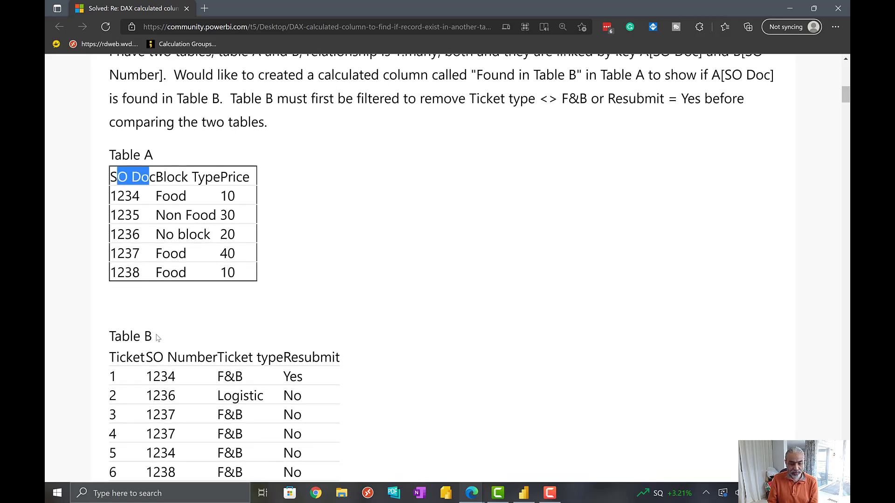
{"action": "left_click_drag", "start_coordinate": [150, 360], "coordinate": [199, 360]}
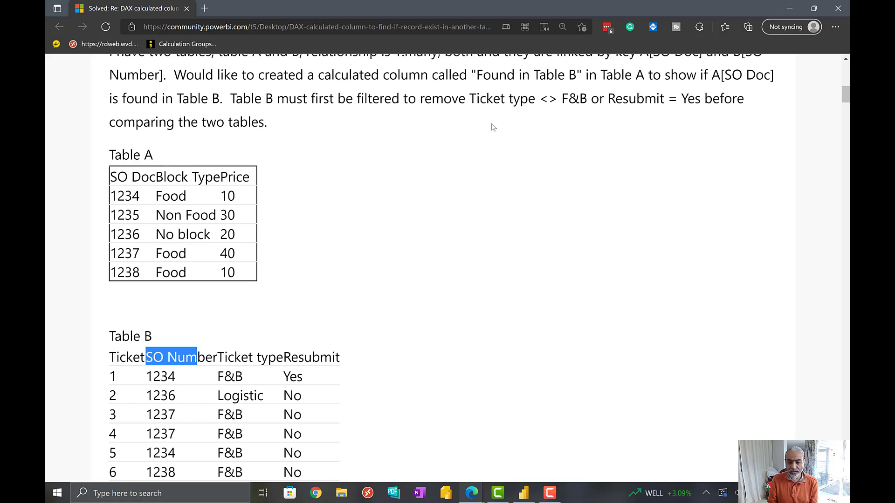
{"action": "left_click_drag", "start_coordinate": [472, 98], "coordinate": [585, 100]}
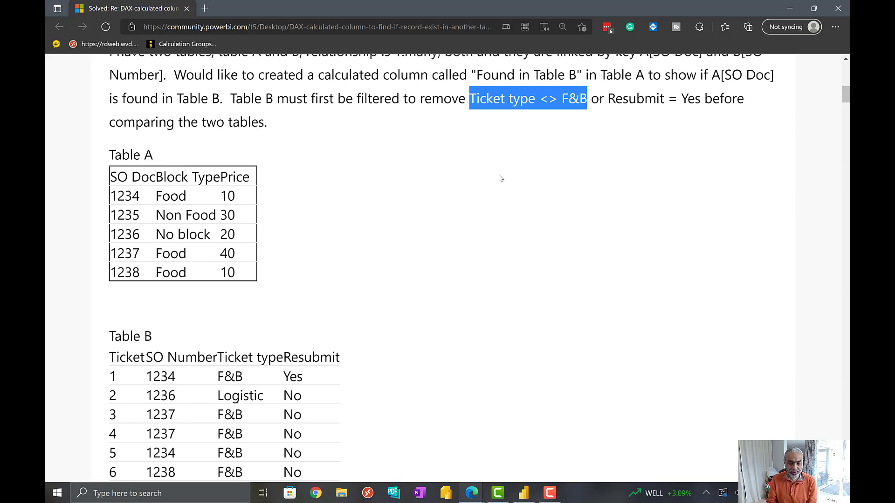
{"action": "scroll", "coordinate": [220, 312], "scroll_direction": "down", "scroll_amount": 1}
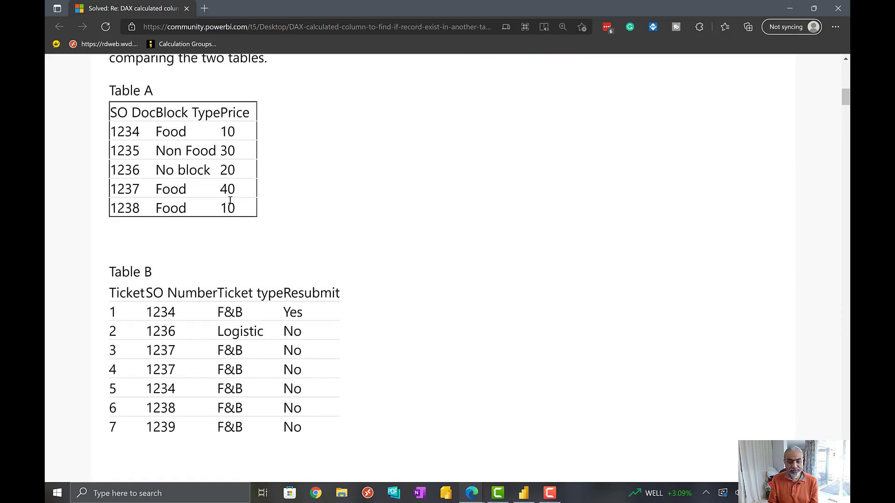
{"action": "scroll", "coordinate": [222, 201], "scroll_direction": "up", "scroll_amount": 1}
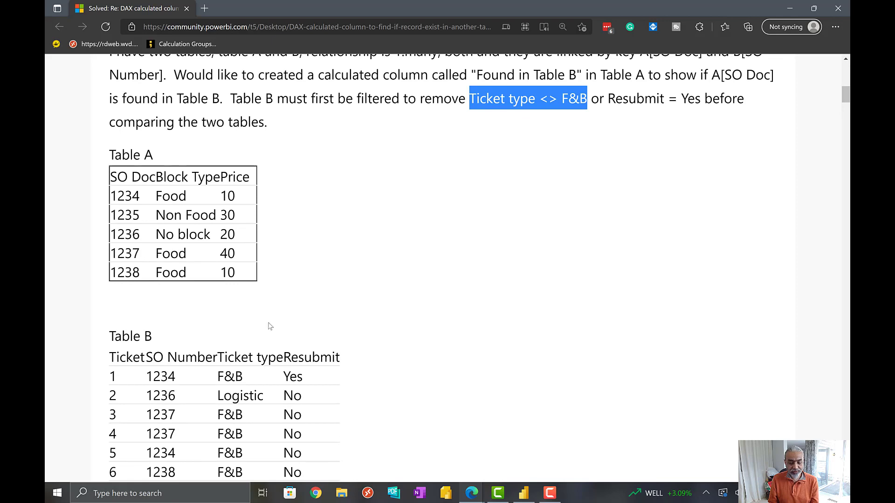
{"action": "scroll", "coordinate": [226, 275], "scroll_direction": "down", "scroll_amount": 1}
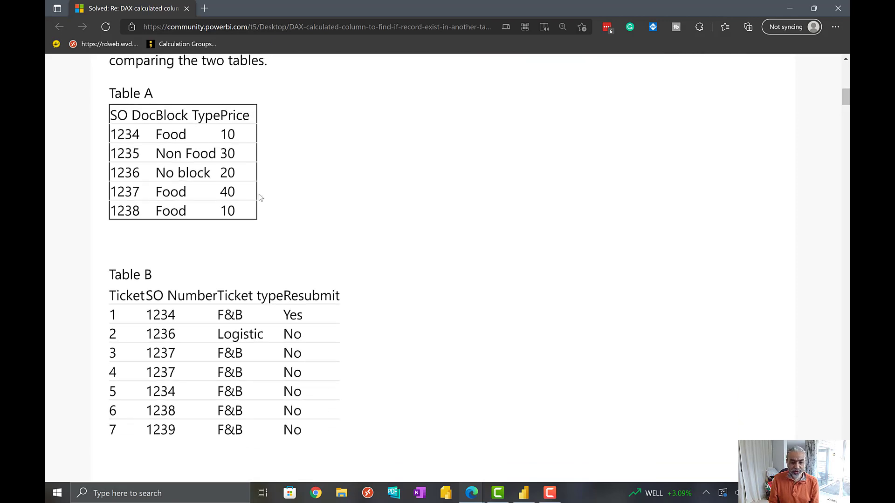
- Examine the filtered version of Table B and the expected Found in Table B values for Table A
{"action": "scroll", "coordinate": [260, 198], "scroll_direction": "up", "scroll_amount": 2}
{"action": "scroll", "coordinate": [259, 208], "scroll_direction": "down", "scroll_amount": 4}
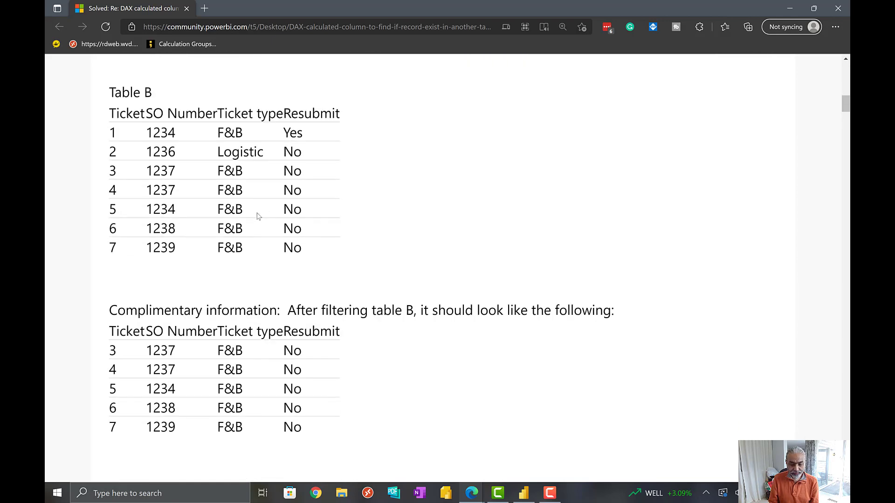
{"action": "scroll", "coordinate": [258, 216], "scroll_direction": "down", "scroll_amount": 1}
{"action": "scroll", "coordinate": [257, 217], "scroll_direction": "down", "scroll_amount": 2}
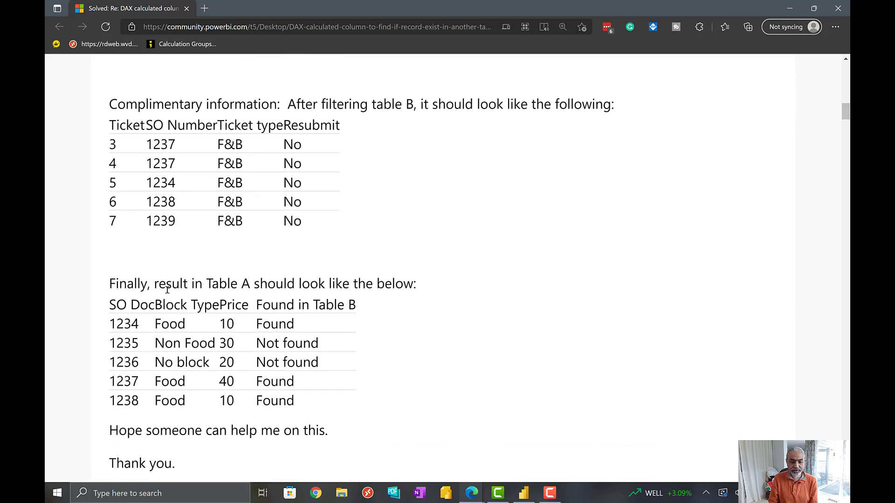
{"action": "left_click_drag", "start_coordinate": [183, 283], "coordinate": [302, 284]}
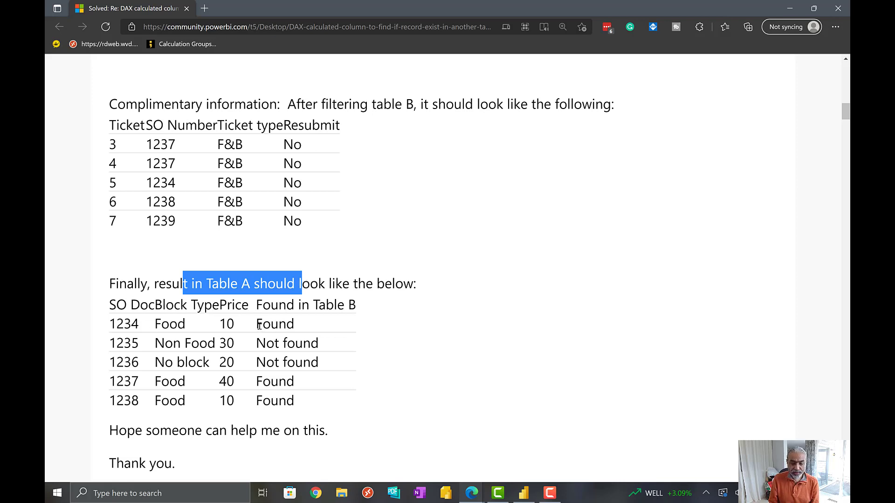
{"action": "left_click_drag", "start_coordinate": [258, 324], "coordinate": [300, 328]}
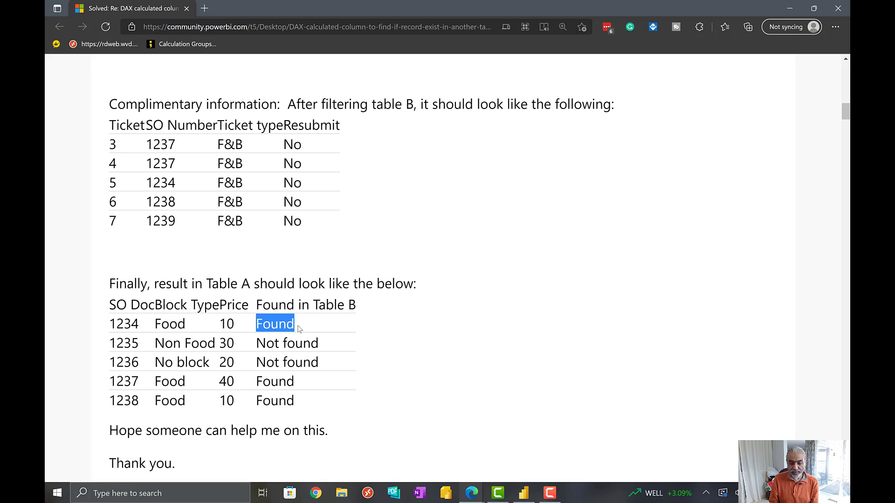
{"action": "left_click_drag", "start_coordinate": [273, 343], "coordinate": [312, 343]}
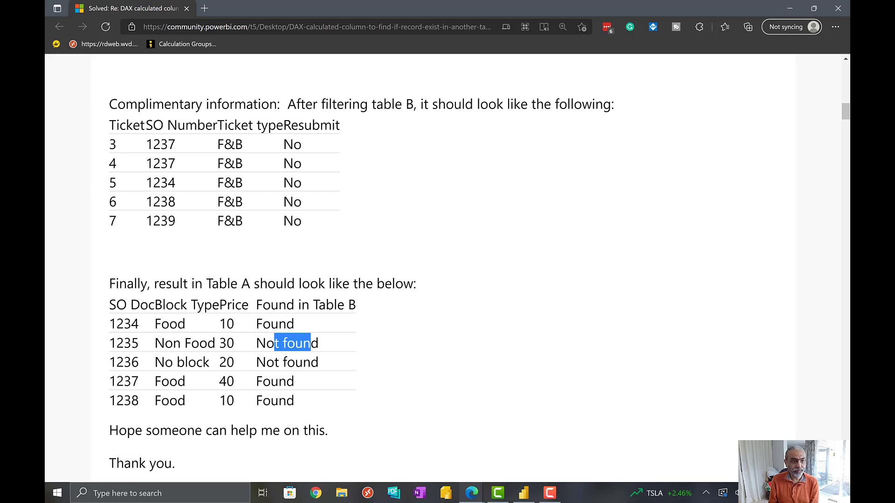
- Switch to Power BI Desktop and inspect the relationship between TableB and TableA and the fields of both tables
{"action": "key", "text": "alt+Tab"}
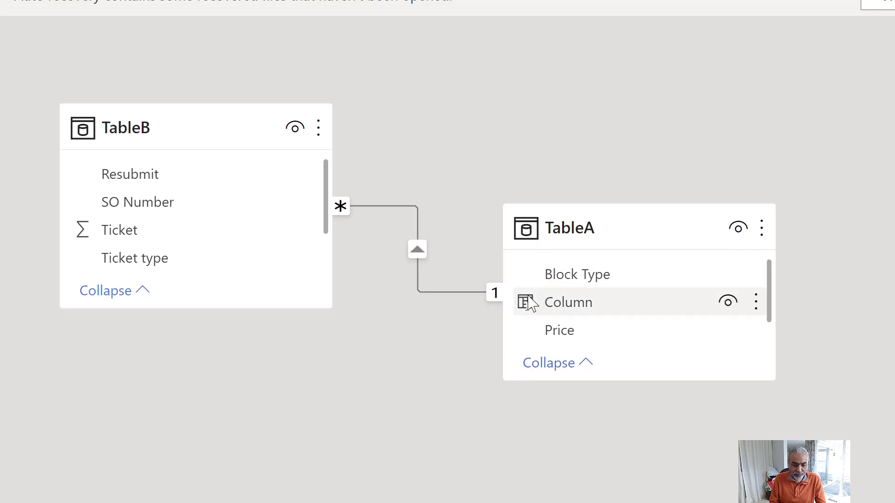
{"action": "left_click", "coordinate": [491, 295]}
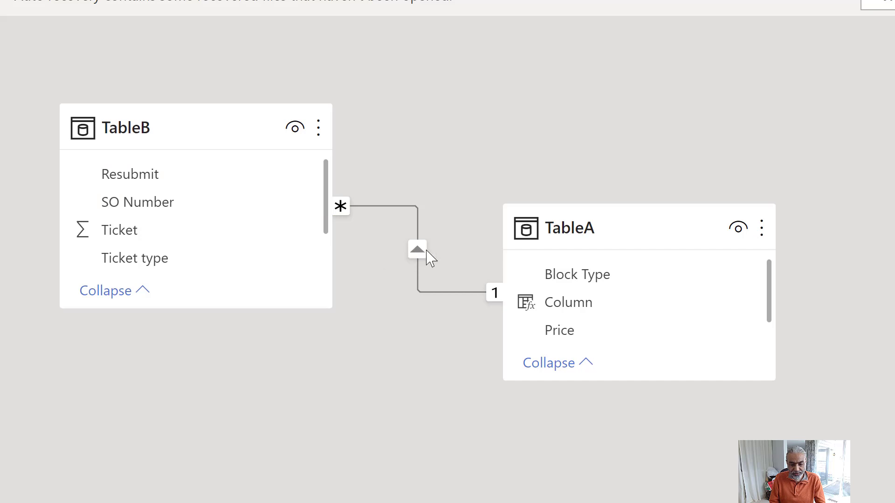
{"action": "scroll", "coordinate": [715, 313], "scroll_direction": "down", "scroll_amount": 1}
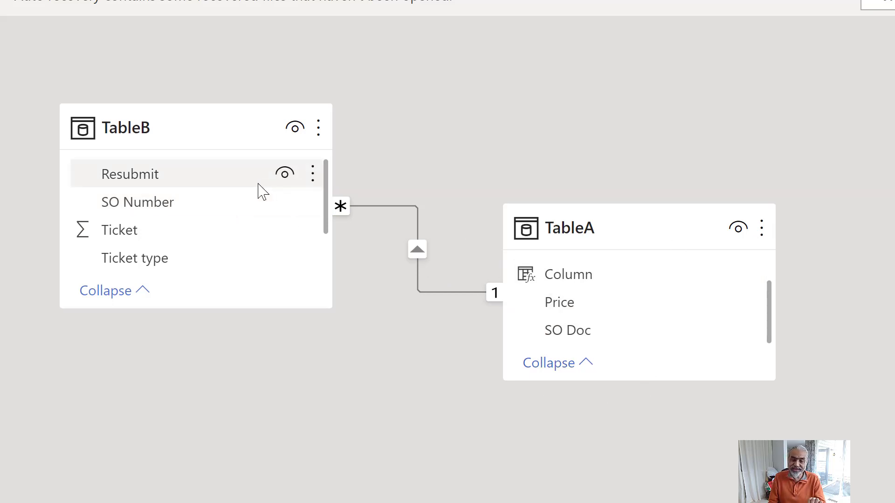
{"action": "mouse_move", "coordinate": [278, 126]}
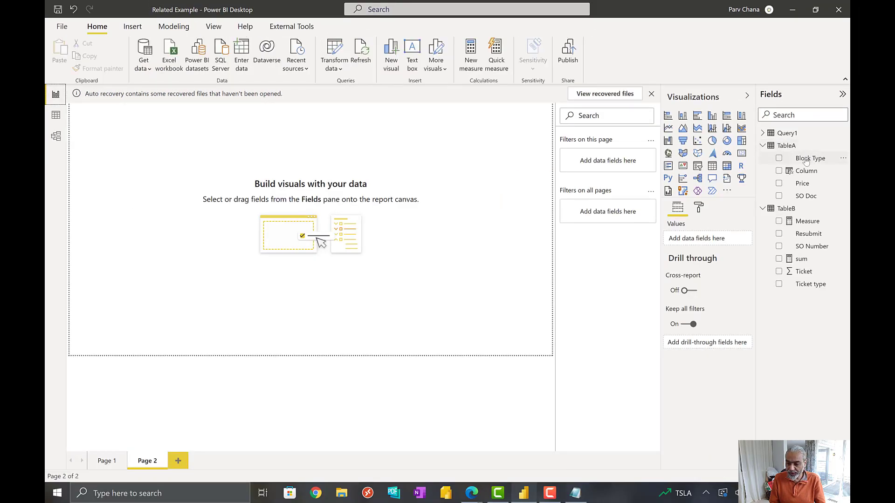
- Build a table visual on Page 2 from TableA's SO Doc, Block Type and Price, shortened and placed near the canvas's upper-right corner
{"action": "left_click_drag", "start_coordinate": [810, 159], "coordinate": [481, 216]}
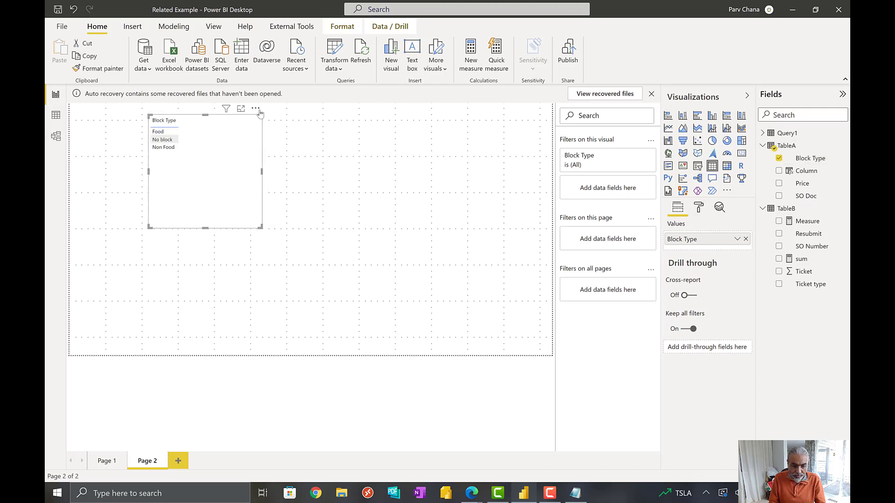
{"action": "left_click_drag", "start_coordinate": [434, 148], "coordinate": [515, 155]}
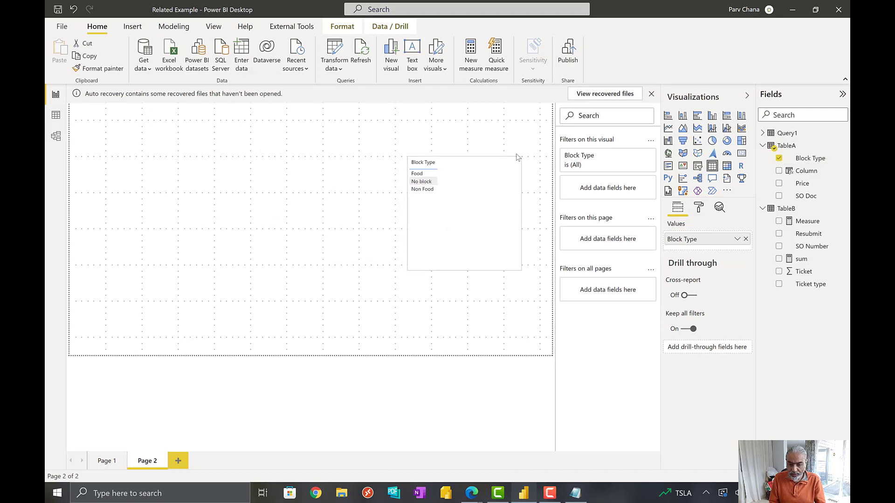
{"action": "left_click", "coordinate": [779, 197]}
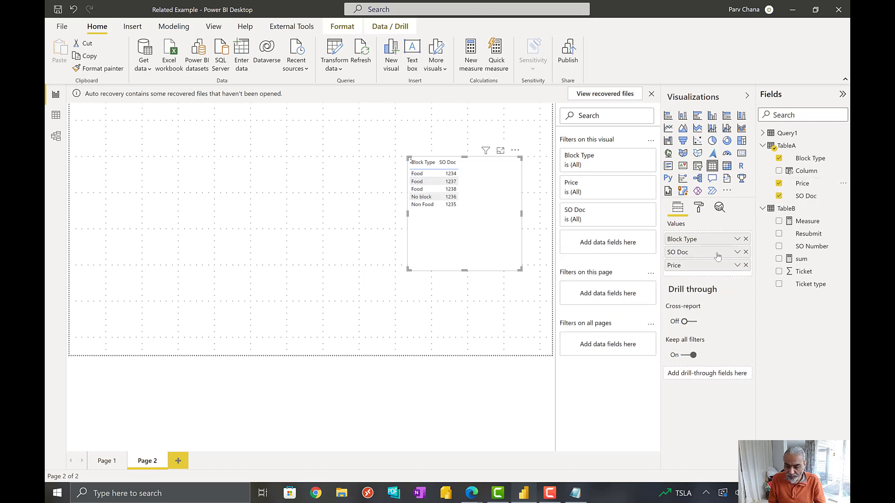
{"action": "left_click_drag", "start_coordinate": [694, 243], "coordinate": [691, 239]}
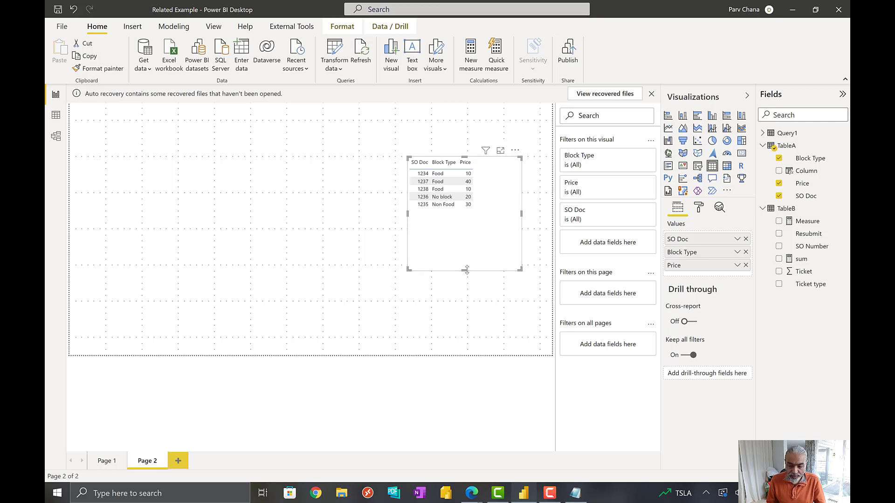
{"action": "left_click_drag", "start_coordinate": [469, 271], "coordinate": [486, 236]}
{"action": "mouse_move", "coordinate": [501, 187]}
{"action": "left_mouse_down"}
{"action": "mouse_move", "coordinate": [506, 149]}
{"action": "mouse_move", "coordinate": [505, 184]}
{"action": "left_mouse_up"}
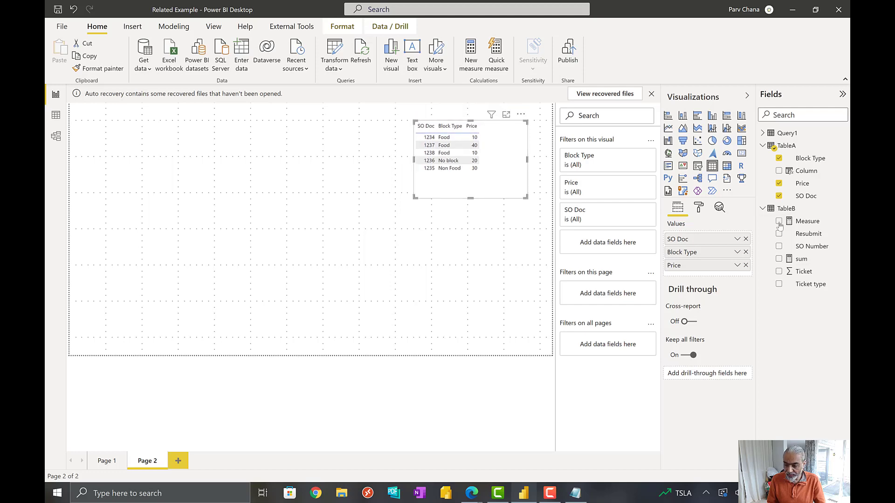
- Create a second table visual below the TableA visual with SO Number and Ticket from TableB
{"action": "left_click_drag", "start_coordinate": [812, 247], "coordinate": [447, 241]}
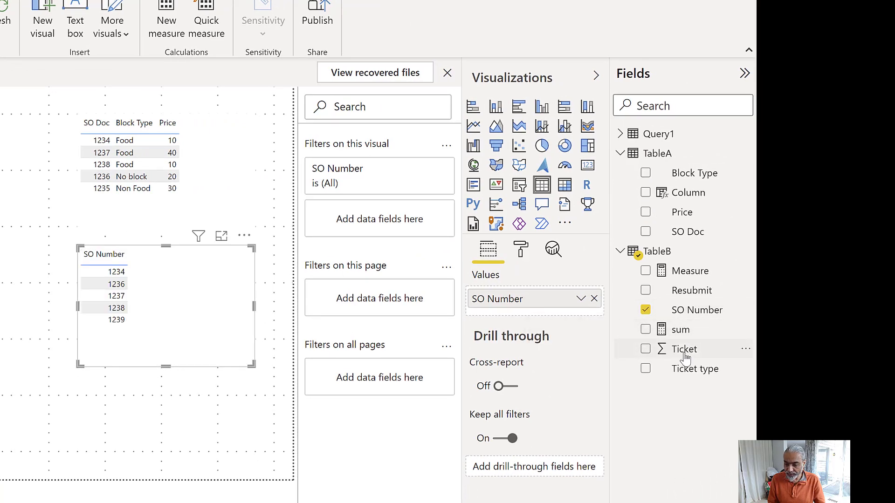
{"action": "left_click_drag", "start_coordinate": [683, 359], "coordinate": [565, 322]}
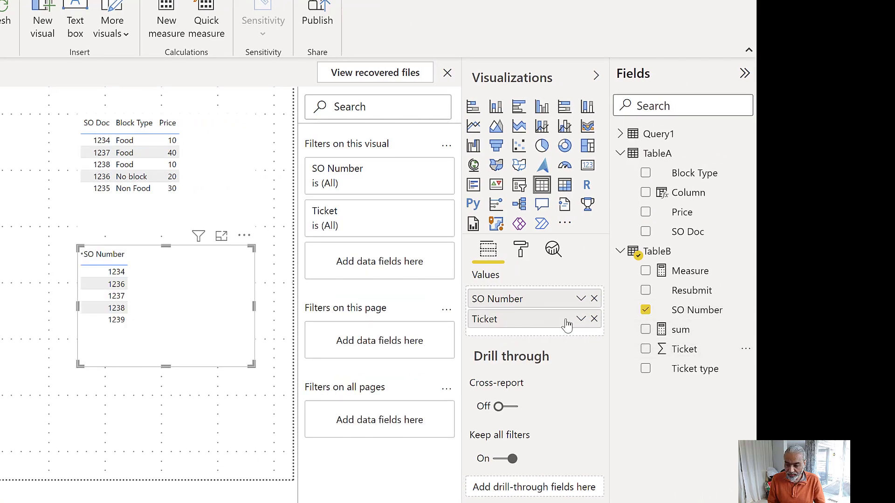
- Check how SO Doc 1237, 1238, 1236 and 1235 each filter the TableB visual, and clear the row selection
{"action": "left_click", "coordinate": [96, 152]}
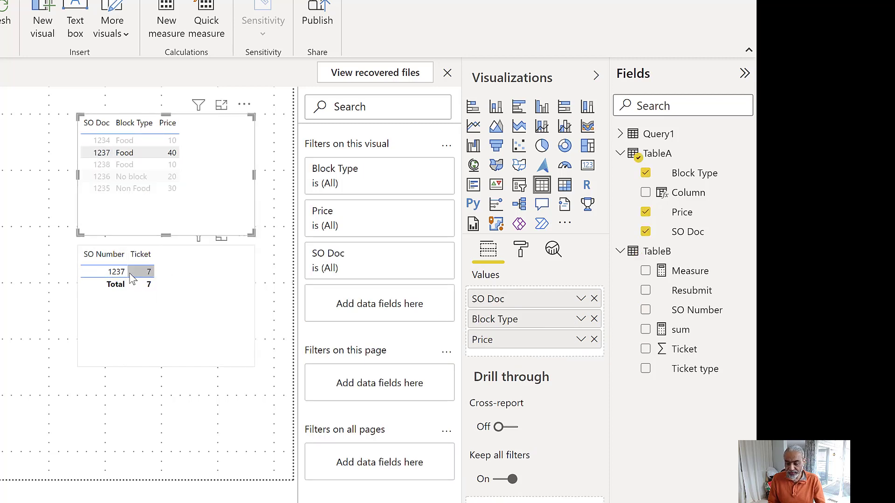
{"action": "left_click", "coordinate": [102, 166]}
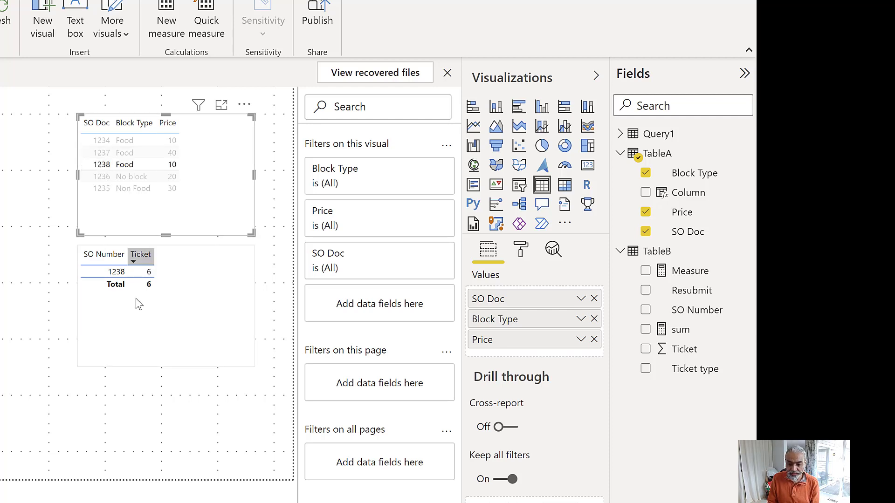
{"action": "left_click", "coordinate": [102, 177]}
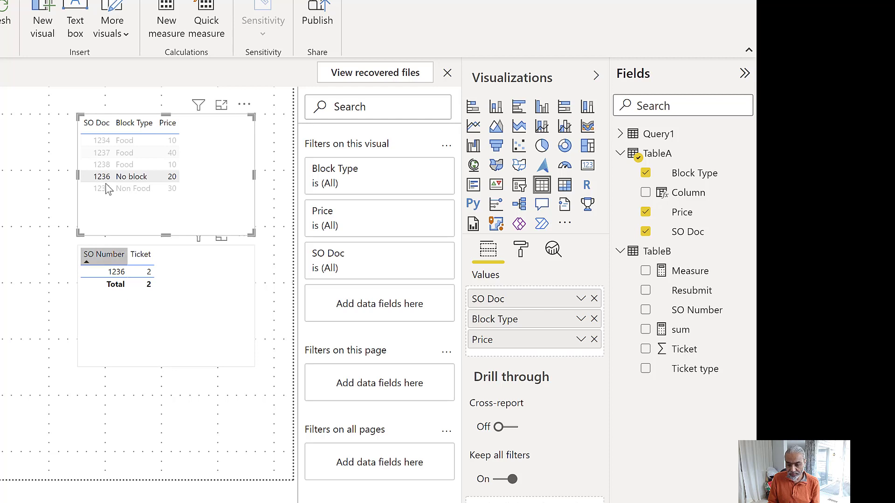
{"action": "left_click", "coordinate": [108, 189]}
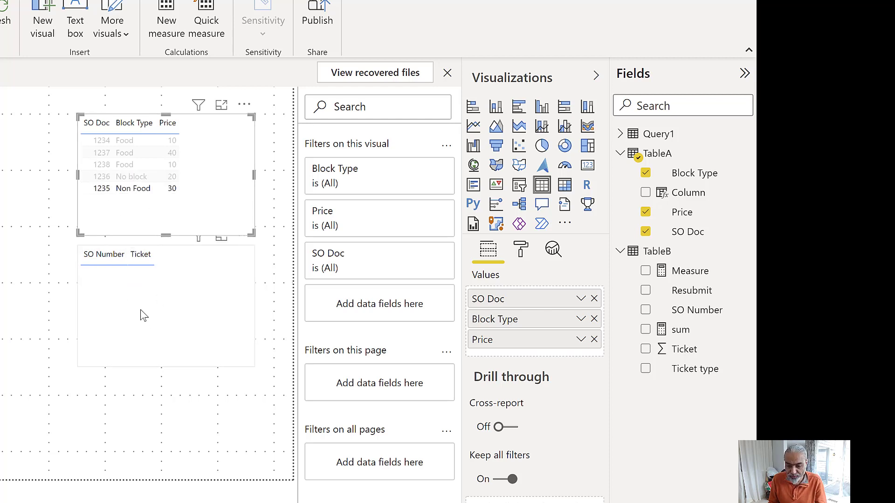
{"action": "left_click", "coordinate": [206, 312]}
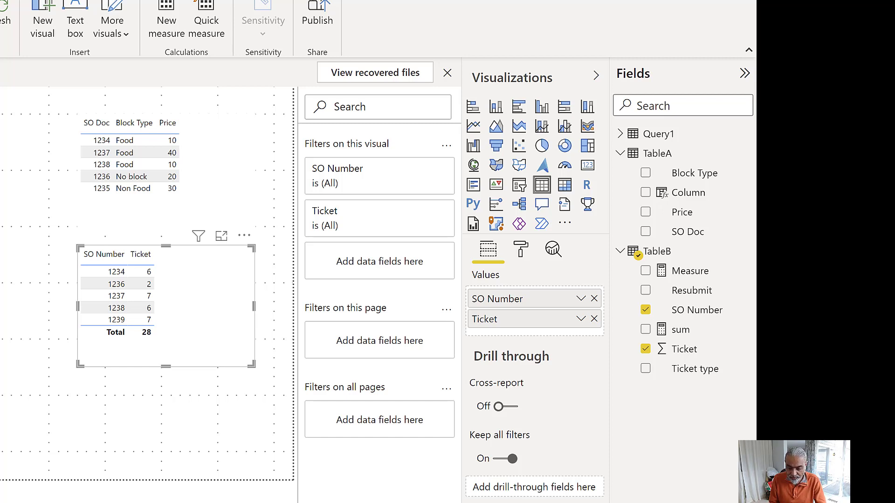
- Switch to the forum post in the browser and copy the condition "Ticket type <> F&B or Resubmit = Yes"
{"action": "key", "text": "alt+Tab"}
{"action": "scroll", "coordinate": [200, 308], "scroll_direction": "up", "scroll_amount": 10}
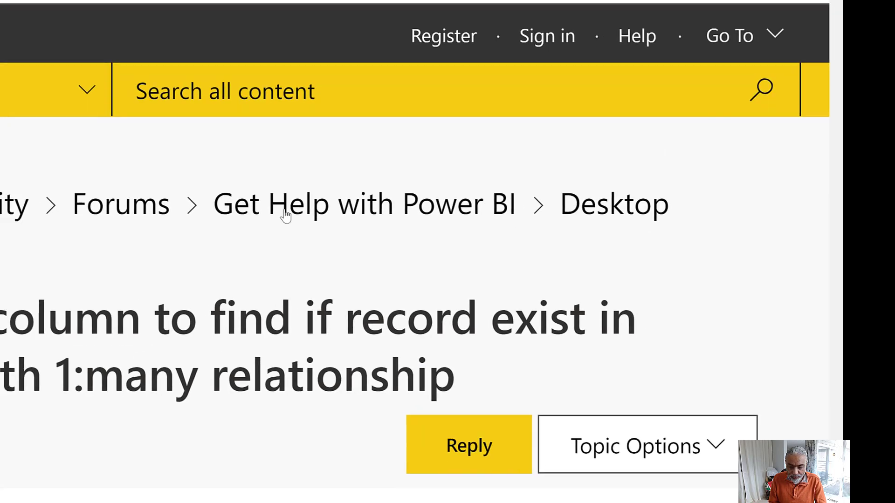
{"action": "scroll", "coordinate": [279, 214], "scroll_direction": "down", "scroll_amount": 5}
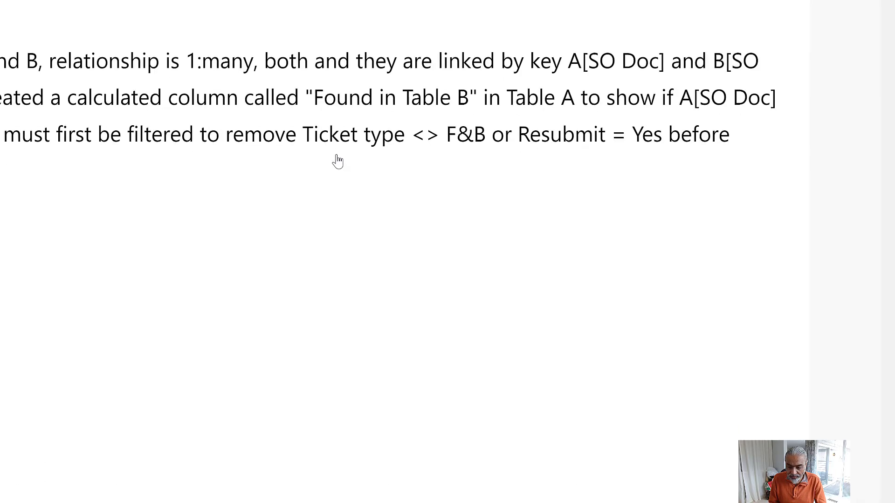
{"action": "left_click_drag", "start_coordinate": [307, 135], "coordinate": [659, 144]}
{"action": "key", "text": "ctrl+c"}
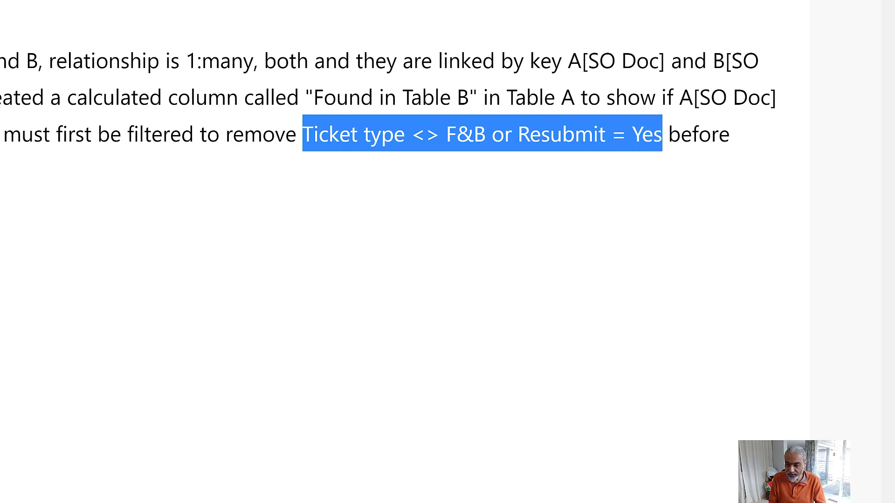
- Switch to Power BI Desktop and add a text box reading "Ticket type <> F&B or Resubmit = Yes", sized to fit it on one line
{"action": "key", "text": "alt+Tab"}
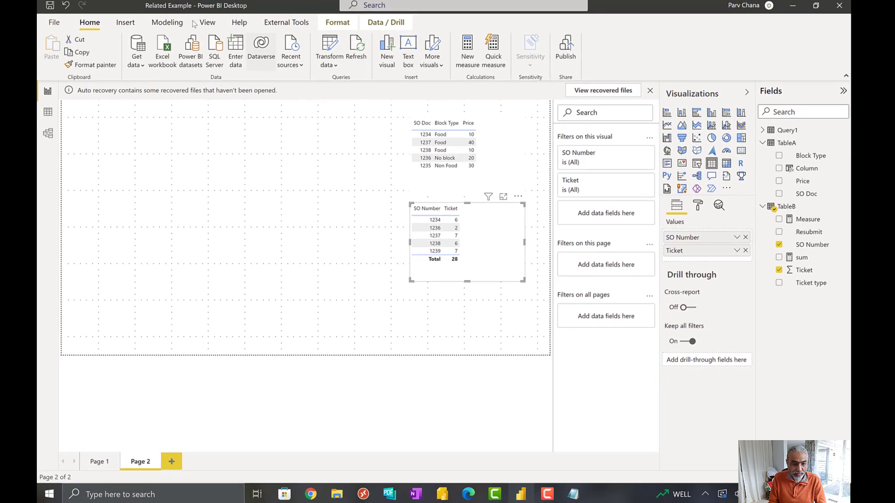
{"action": "left_click", "coordinate": [215, 27]}
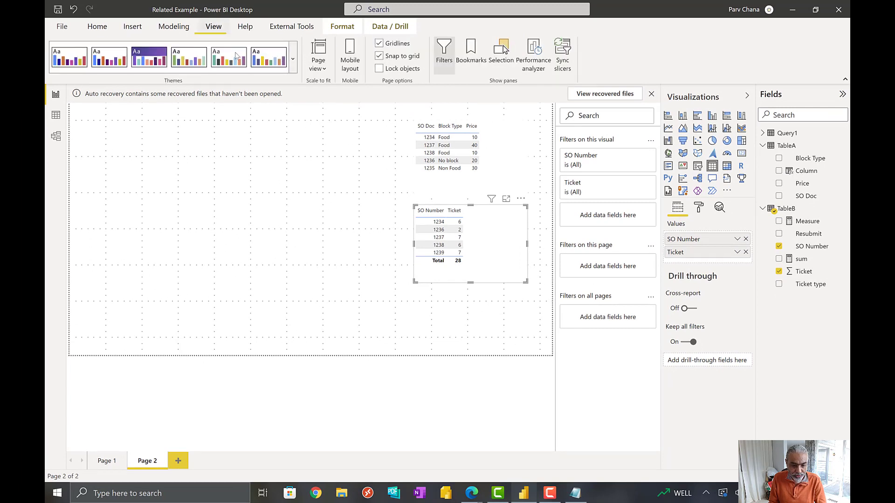
{"action": "key", "text": "ctrl+v"}
{"action": "left_click_drag", "start_coordinate": [266, 352], "coordinate": [362, 310]}
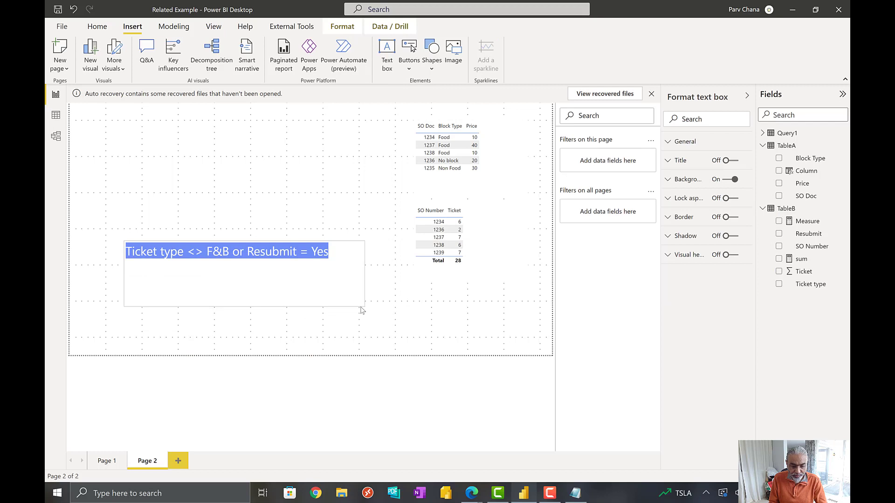
- Add the Ticket type field to the TableB visual as a third column
{"action": "left_click", "coordinate": [348, 277]}
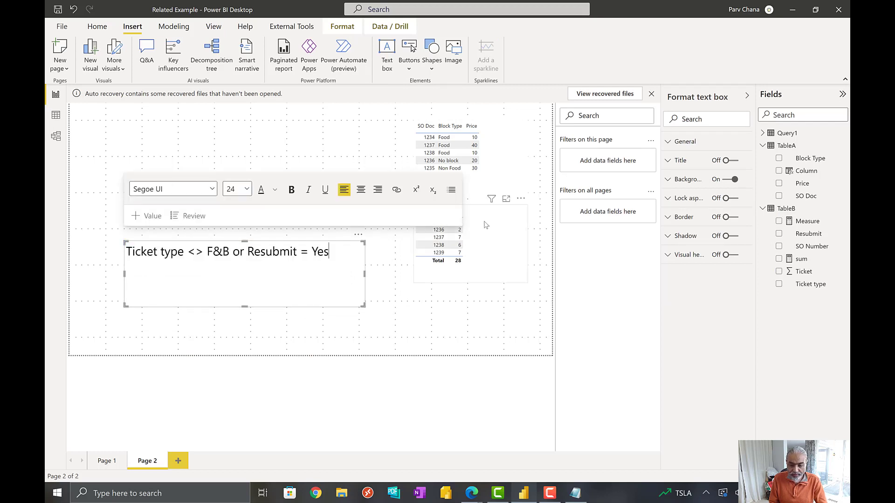
{"action": "left_click", "coordinate": [484, 210]}
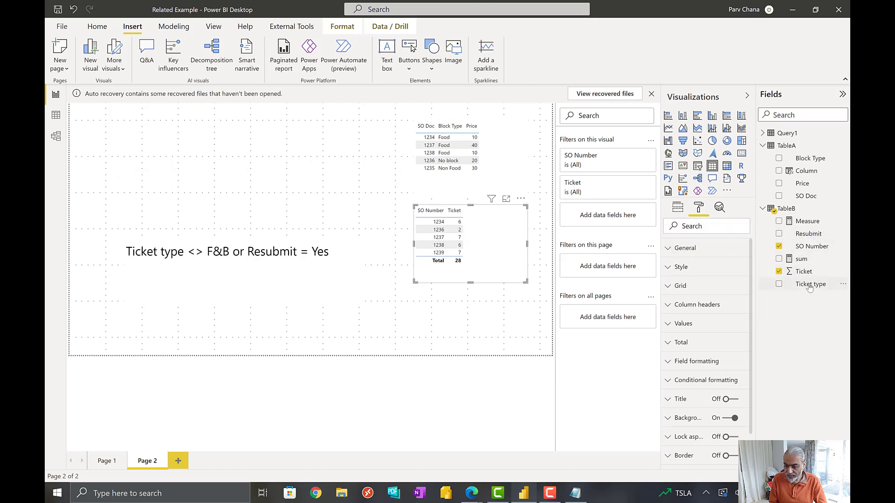
{"action": "left_click_drag", "start_coordinate": [809, 287], "coordinate": [490, 270]}
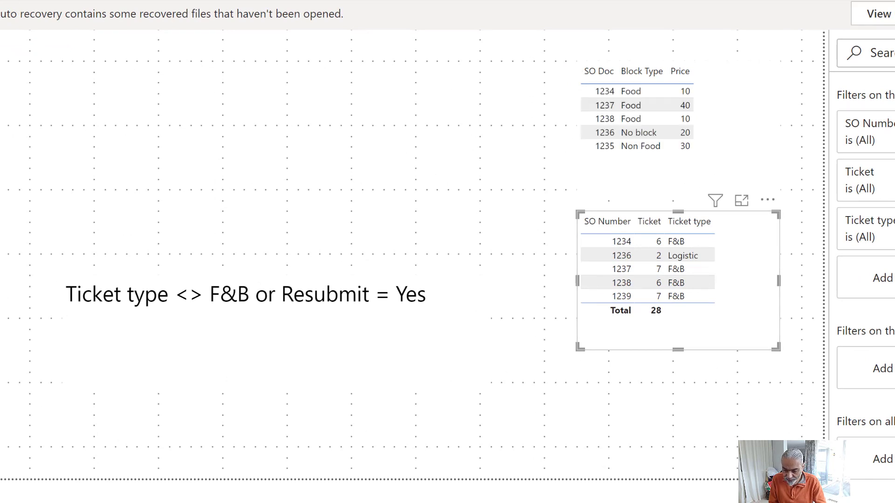
- Enlarge the text in both table visuals and add the Resubmit field to the TableB visual
{"action": "left_click", "coordinate": [505, 142]}
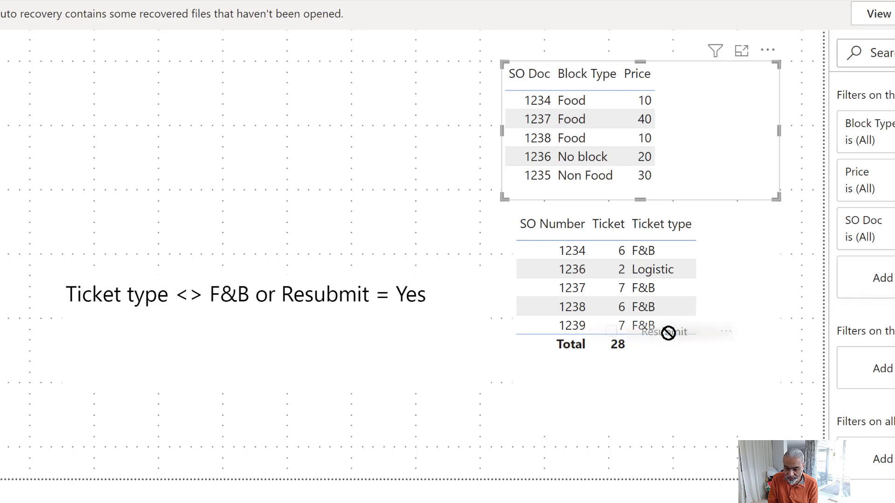
{"action": "left_click_drag", "start_coordinate": [669, 333], "coordinate": [673, 350]}
{"action": "left_click", "coordinate": [681, 330]}
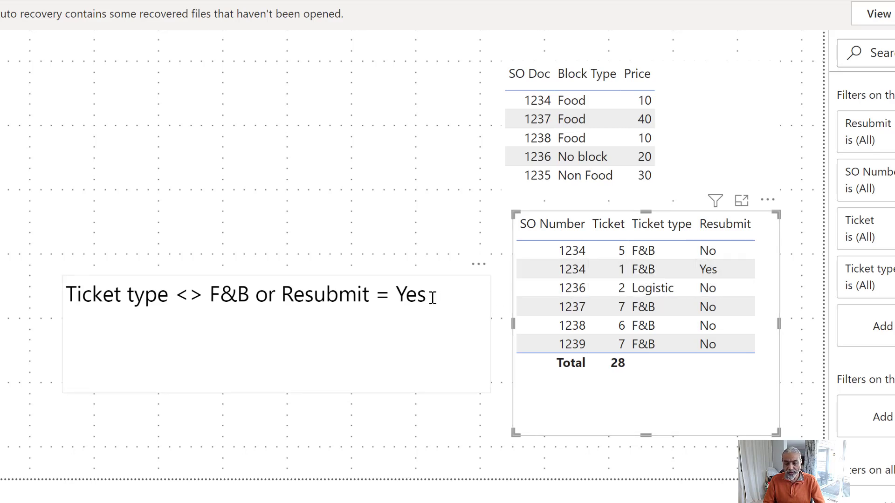
{"action": "left_click", "coordinate": [463, 282]}
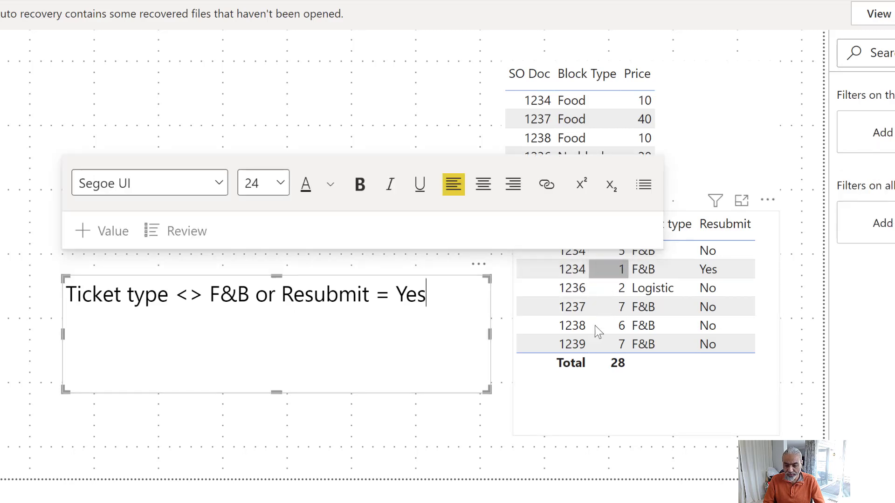
{"action": "left_click", "coordinate": [631, 446]}
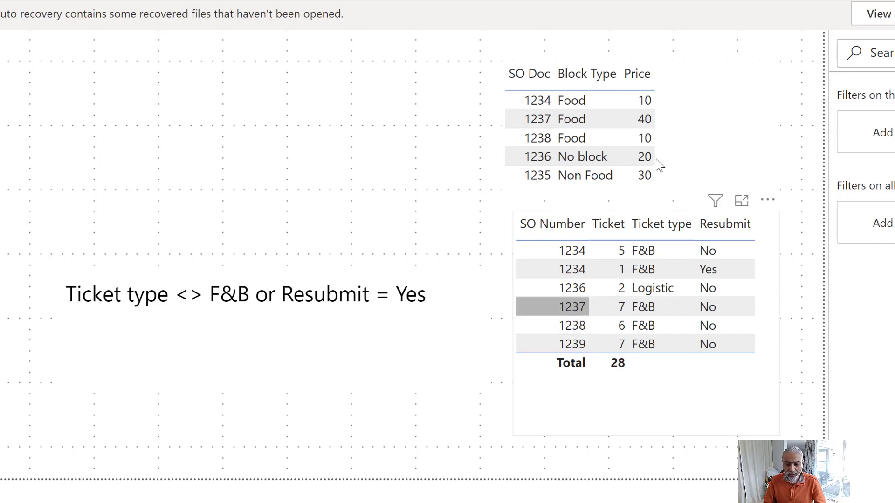
- Create a new calculated column in TableA named "Found in Table B", with the formula text enlarged for reading
{"action": "left_click", "coordinate": [703, 68]}
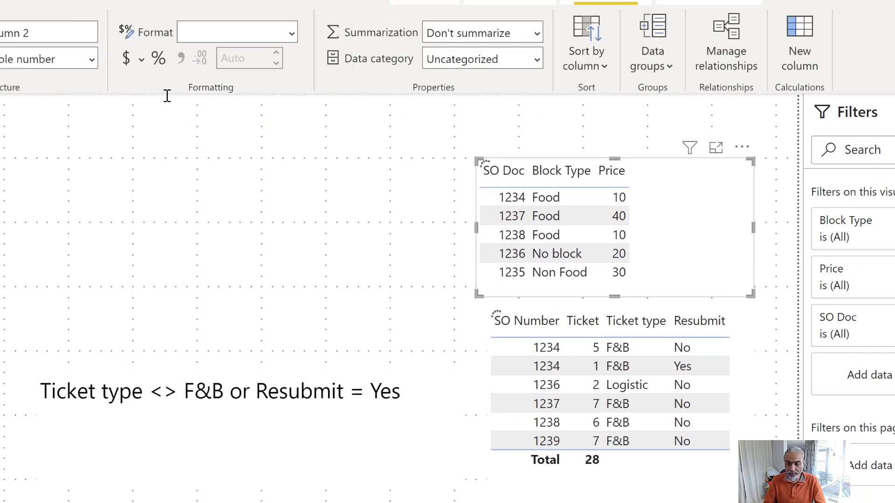
{"action": "left_click", "coordinate": [132, 121]}
{"action": "scroll", "coordinate": [136, 112], "scroll_direction": "up", "scroll_amount": 3, "text": "ctrl"}
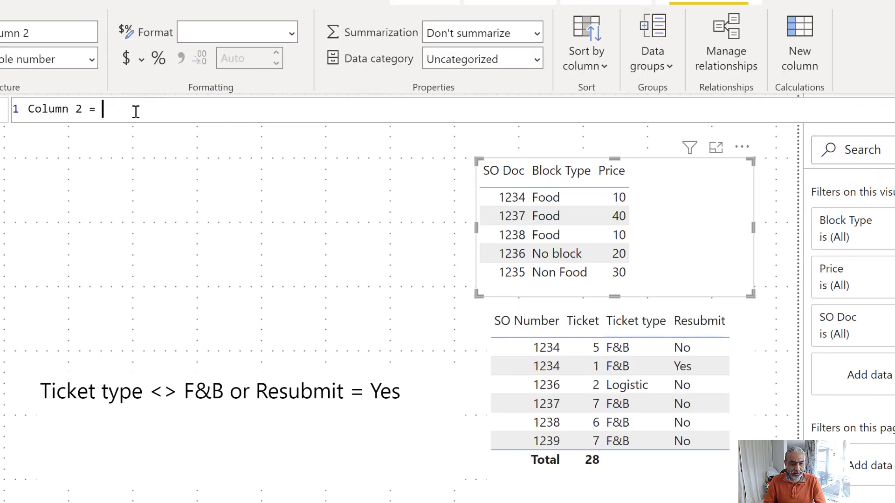
{"action": "scroll", "coordinate": [222, 102], "scroll_direction": "up", "scroll_amount": 1, "text": "ctrl"}
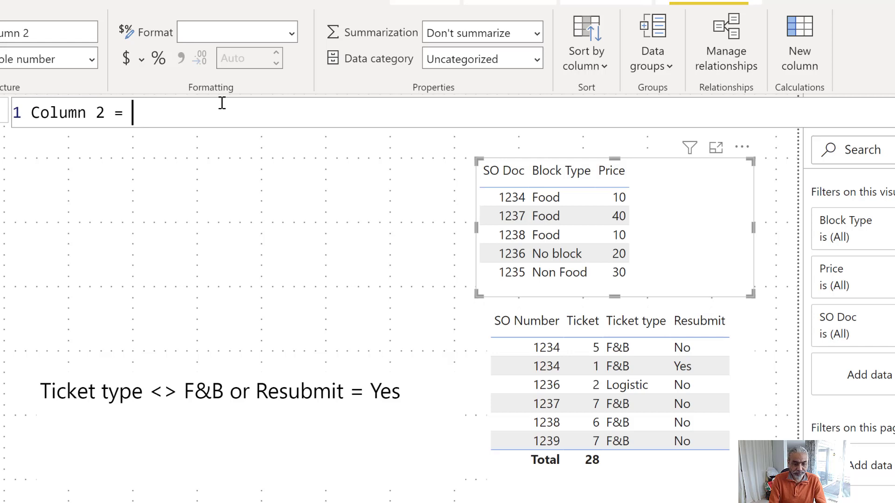
{"action": "type", "text": "Found"}
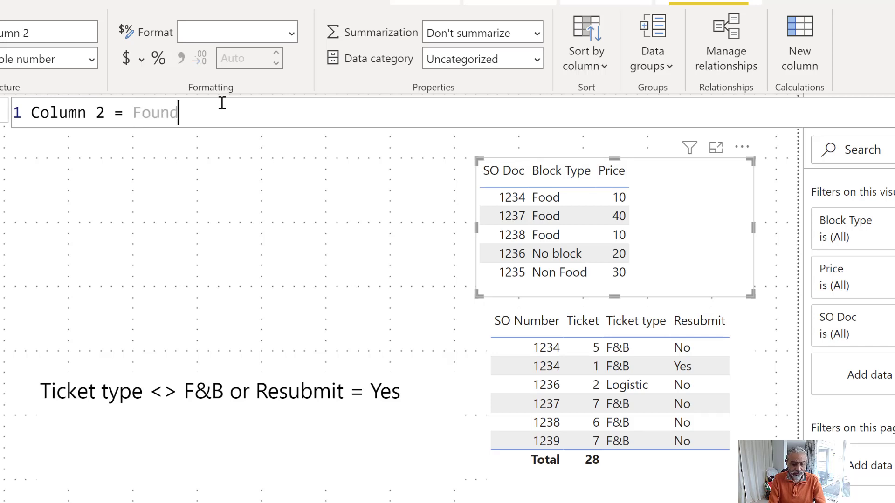
{"action": "key", "text": "ctrl+a"}
{"action": "type", "text": "Found in "}
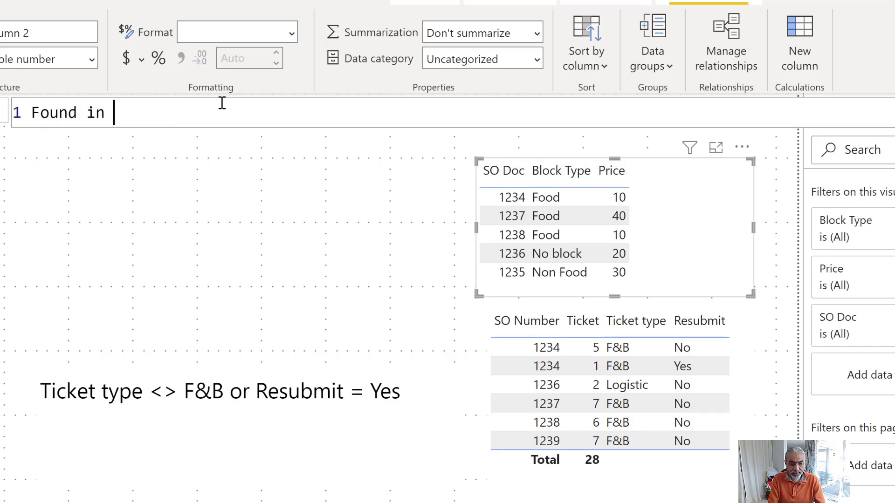
{"action": "type", "text": "Table b ="}
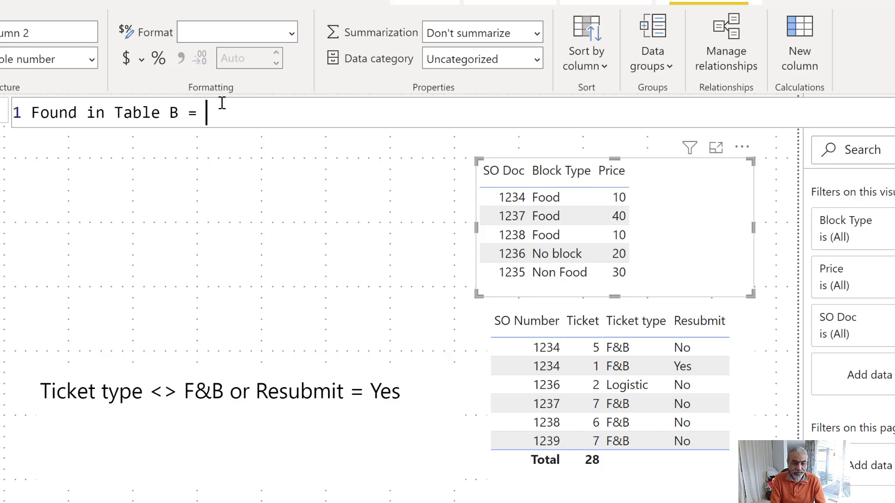
- Define the variable __table as RELATEDTABLE ( TableB ) on the second line of the column formula
{"action": "key", "text": "shift+Return"}
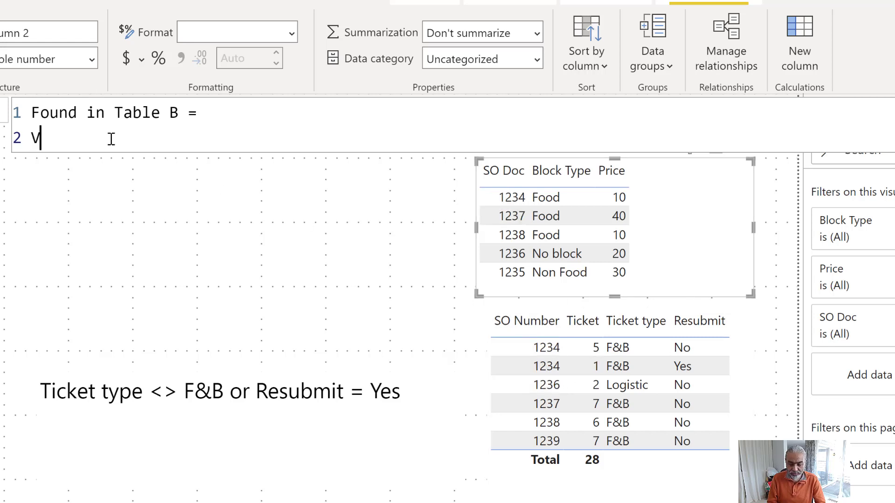
{"action": "type", "text": "AR __tab"}
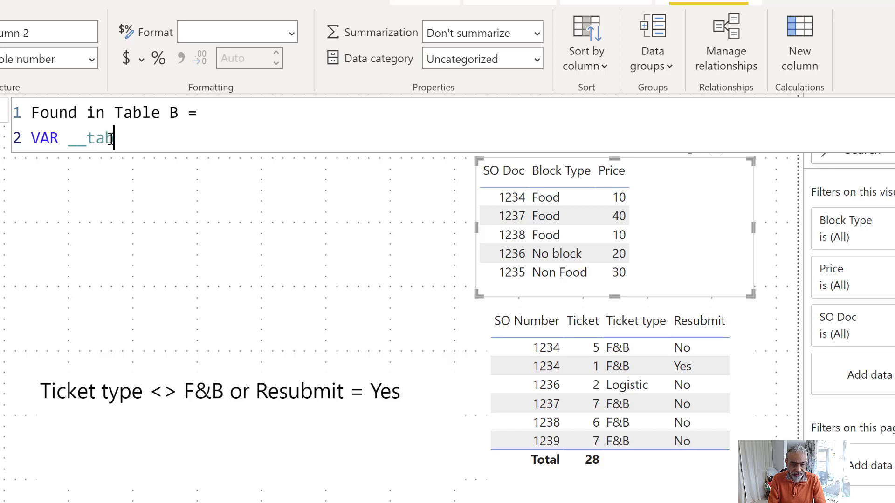
{"action": "type", "text": "le = RELATED"}
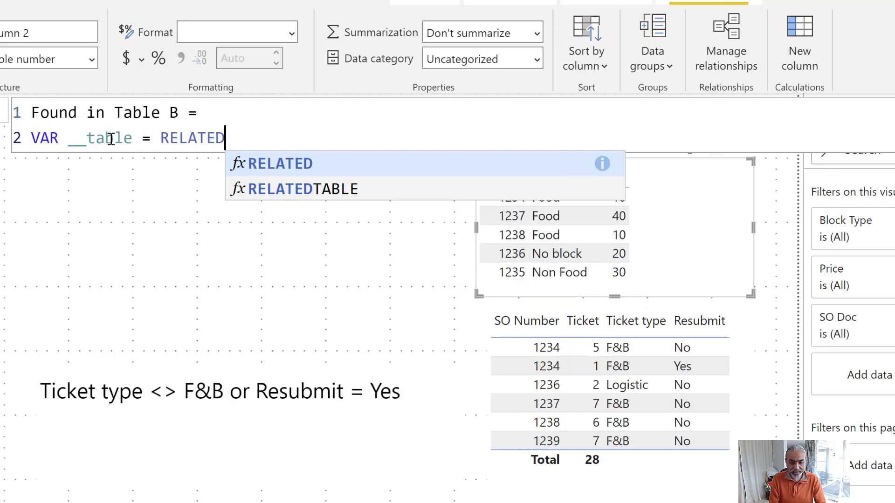
{"action": "key", "text": "Down"}
{"action": "key", "text": "Tab"}
{"action": "type", "text": "( "}
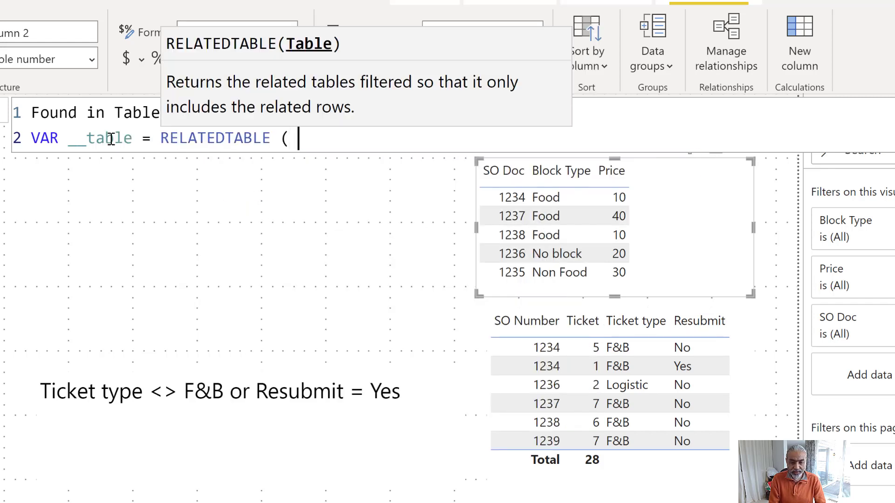
{"action": "type", "text": "T"}
{"action": "key", "text": "Down"}
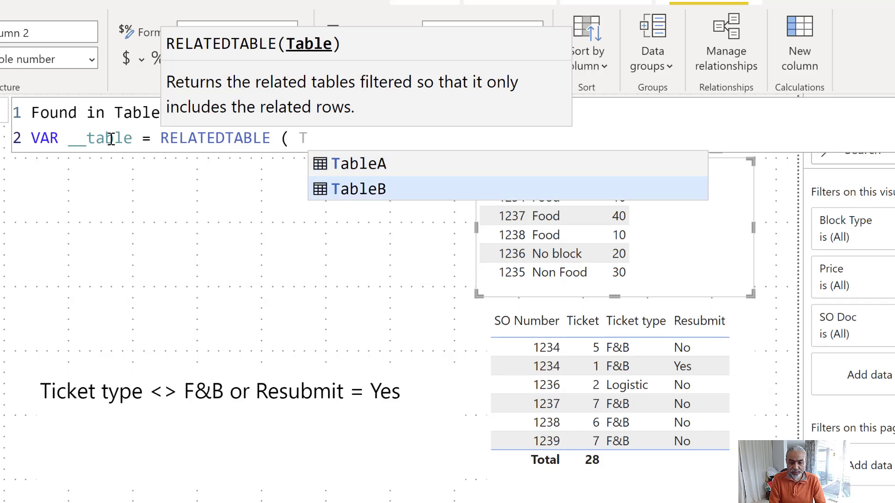
{"action": "type", "text": "ableB )"}
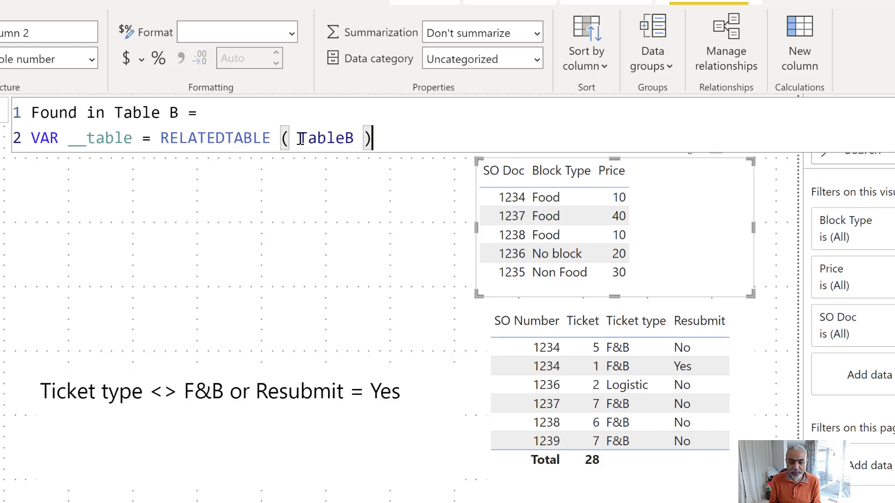
{"action": "left_click_drag", "start_coordinate": [299, 137], "coordinate": [354, 136]}
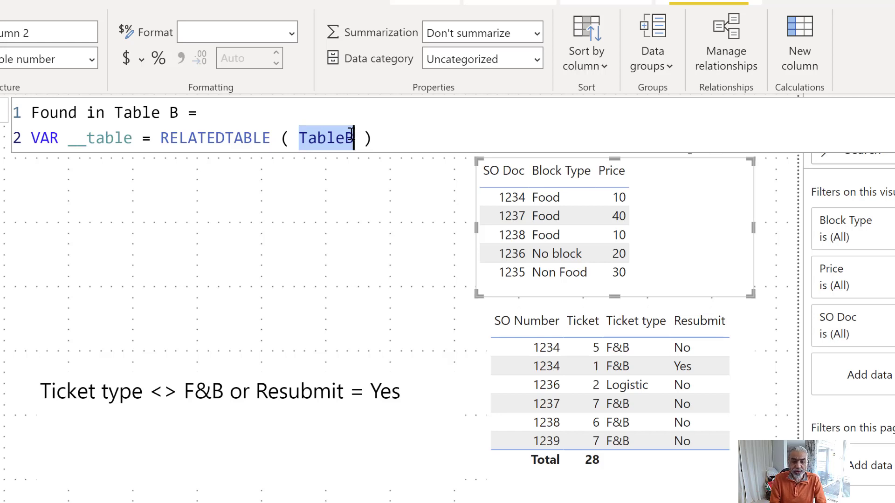
{"action": "left_click", "coordinate": [351, 135]}
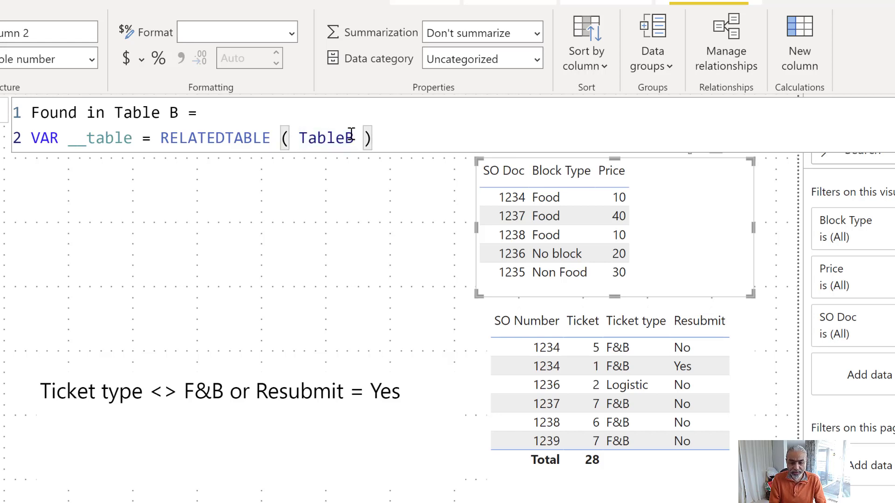
- Make the column return COUNTROWS ( __table ) and add Found in Table B to the TableA visual
{"action": "key", "text": "End"}
{"action": "key", "text": "shift+Return"}
{"action": "type", "text": "RETURN COU"}
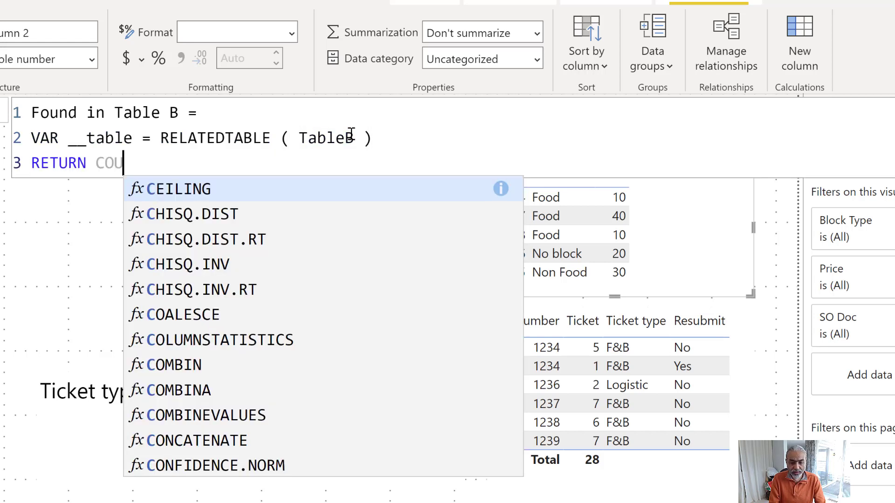
{"action": "type", "text": "NTROWS ( "}
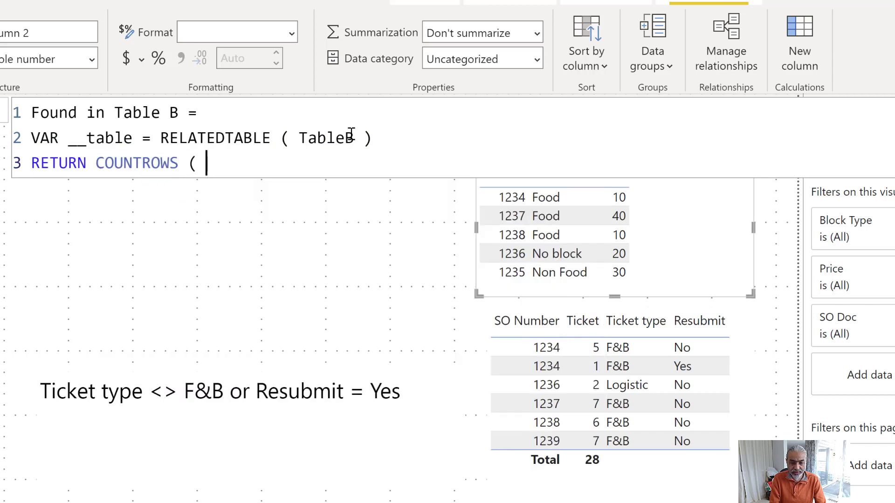
{"action": "type", "text": "__table )"}
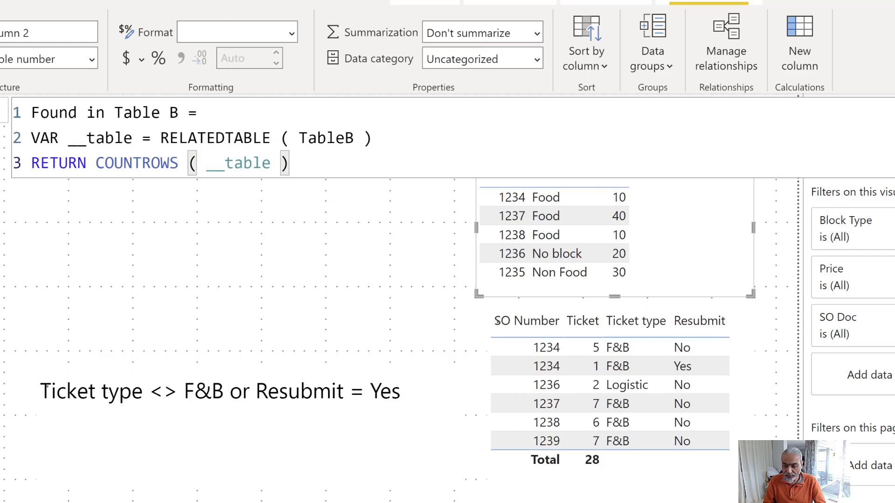
{"action": "key", "text": "Return"}
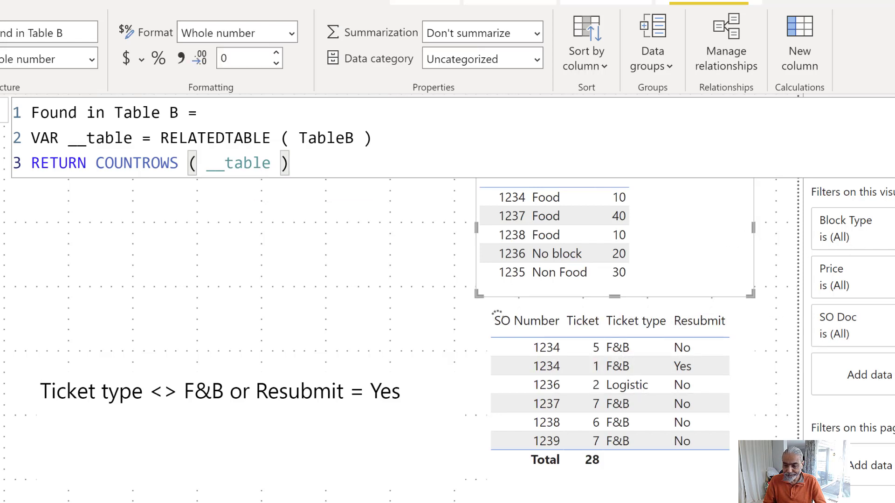
{"action": "left_click_drag", "start_coordinate": [819, 244], "coordinate": [673, 247]}
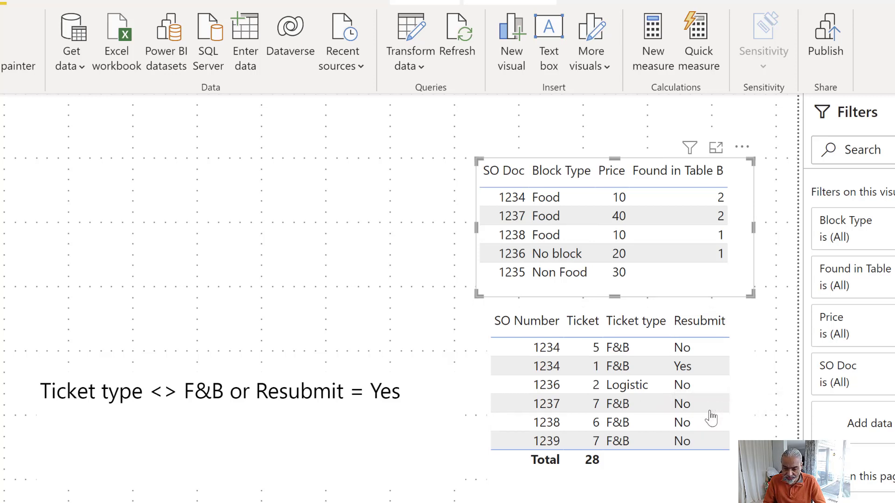
- Add Count of SO Number to the TableB visual, widen the visual to fit it, and sort by SO Number ascending
{"action": "left_click", "coordinate": [712, 418]}
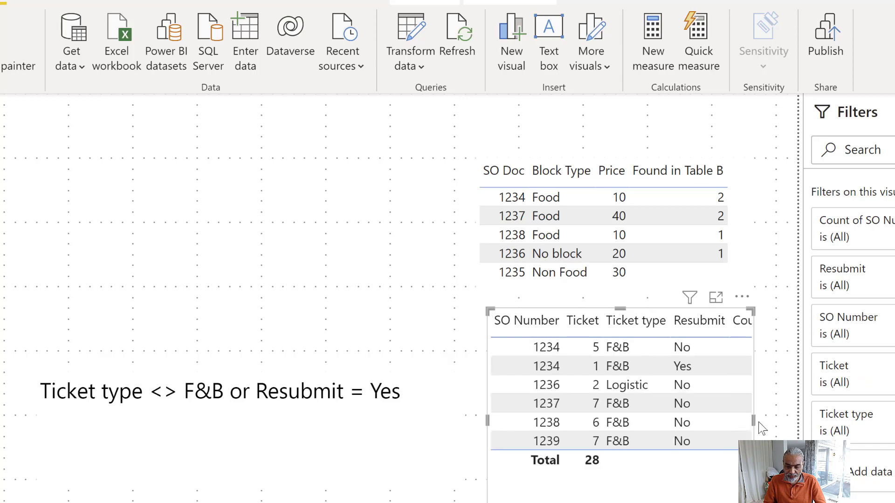
{"action": "left_click_drag", "start_coordinate": [753, 421], "coordinate": [784, 425]}
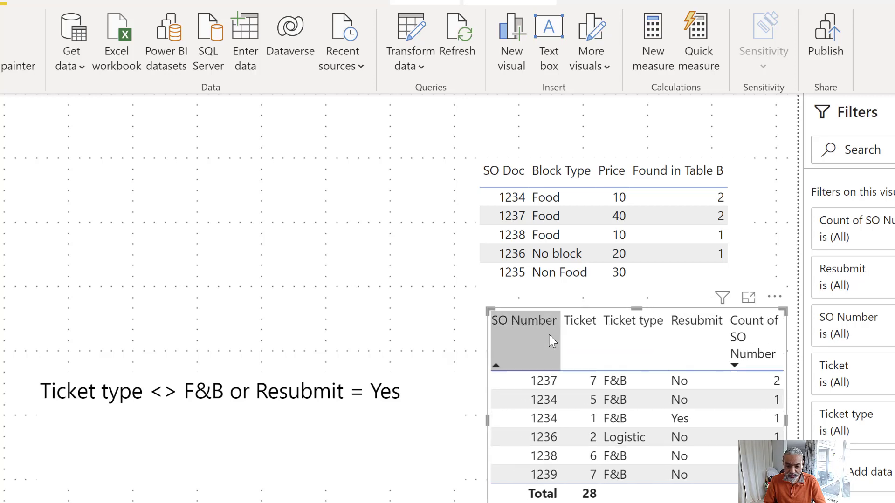
{"action": "left_click", "coordinate": [551, 342]}
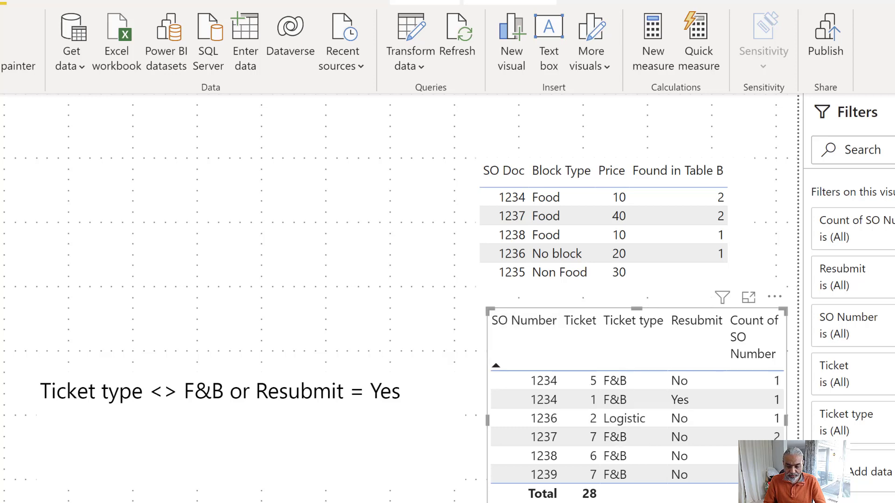
- Duplicate the TableB visual above the text box, keeping only SO Number and Count of SO Number in the copy
{"action": "left_click", "coordinate": [651, 387]}
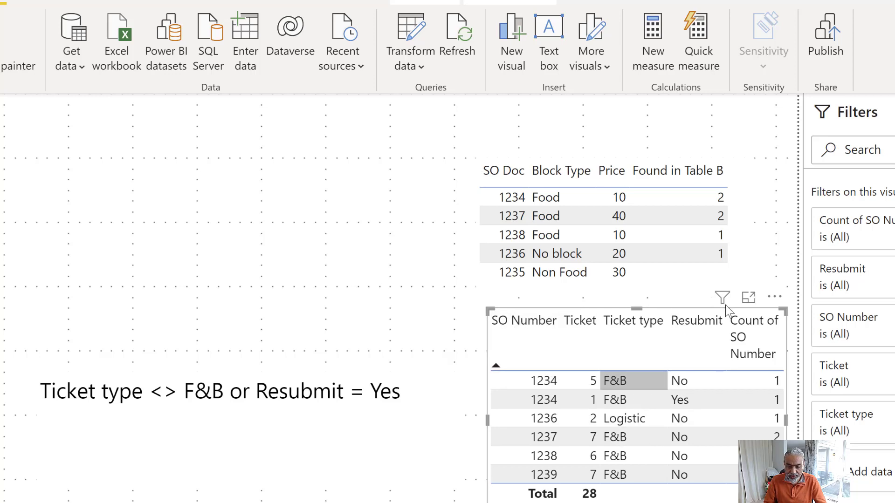
{"action": "left_click_drag", "start_coordinate": [774, 303], "coordinate": [443, 136]}
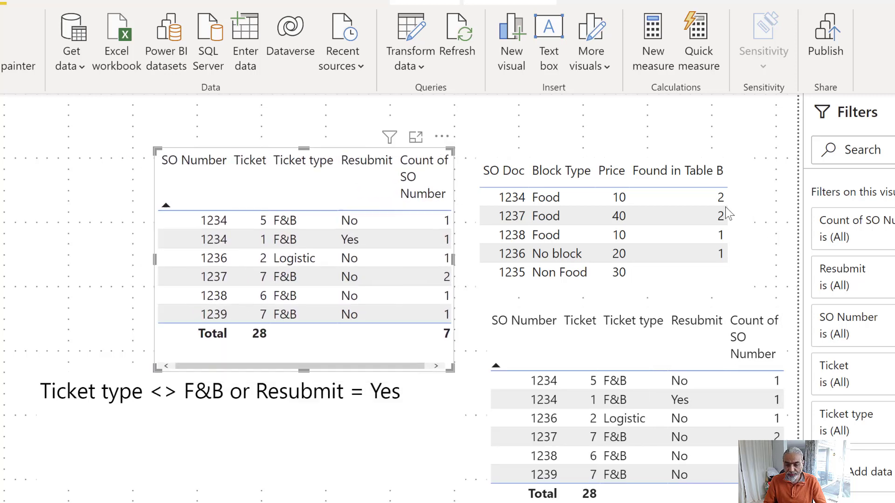
{"action": "left_click", "coordinate": [713, 235]}
{"action": "left_click", "coordinate": [478, 284]}
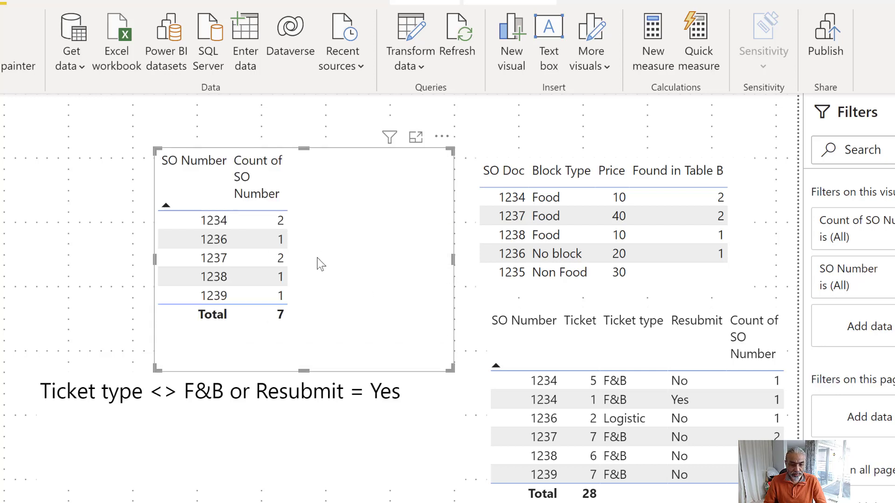
{"action": "left_click_drag", "start_coordinate": [345, 257], "coordinate": [351, 230]}
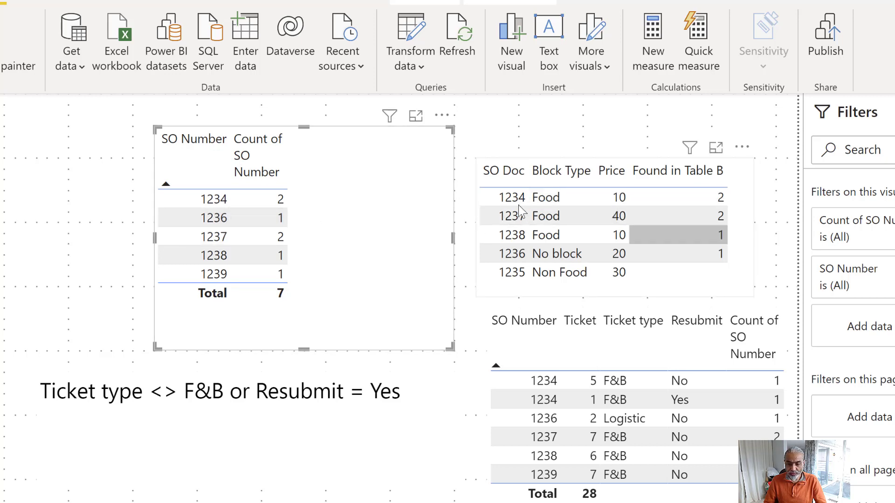
- Sort the TableA visual by SO Doc in ascending order and reopen the Found in Table B column formula
{"action": "left_click", "coordinate": [507, 179]}
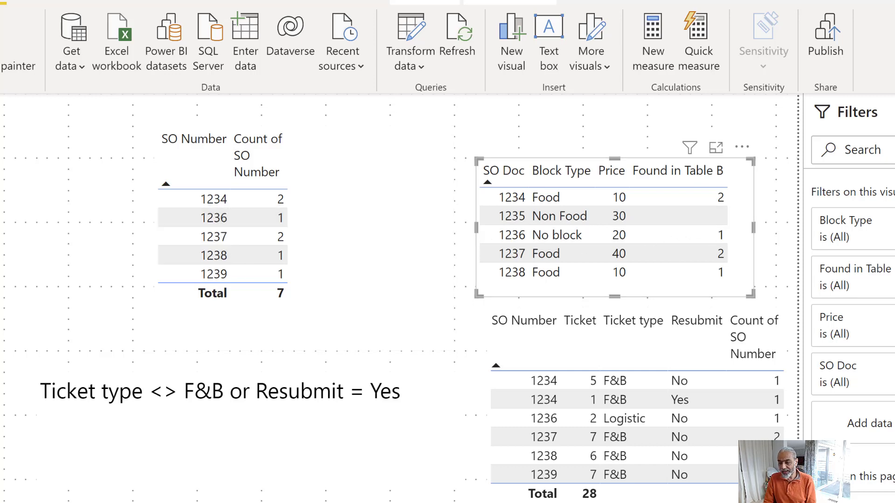
{"action": "left_click", "coordinate": [187, 184]}
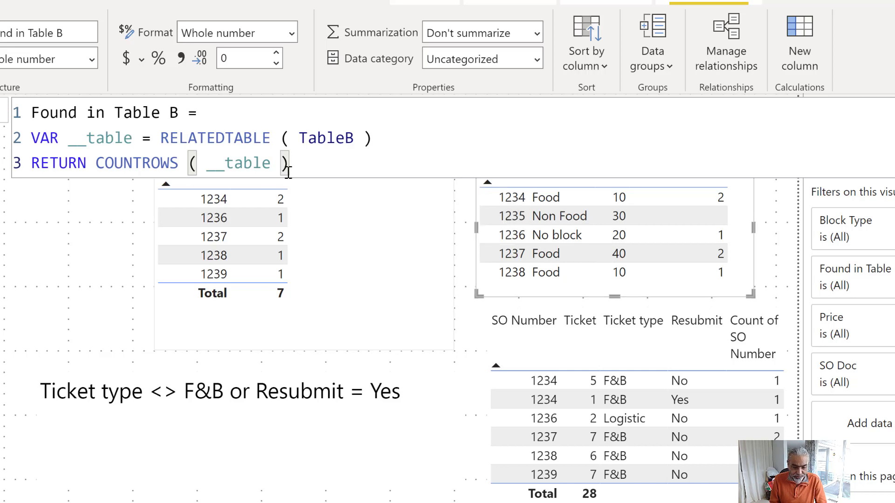
- Insert CALCULATETABLE ( in front of RELATEDTABLE ( TableB ) in the __table variable of the Found in Table B formula
{"action": "left_click", "coordinate": [199, 138]}
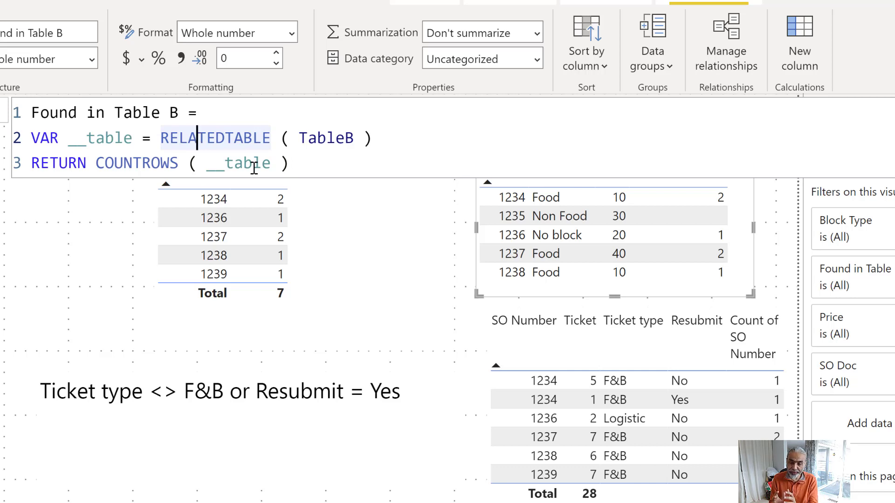
{"action": "key", "text": "ctrl+Left"}
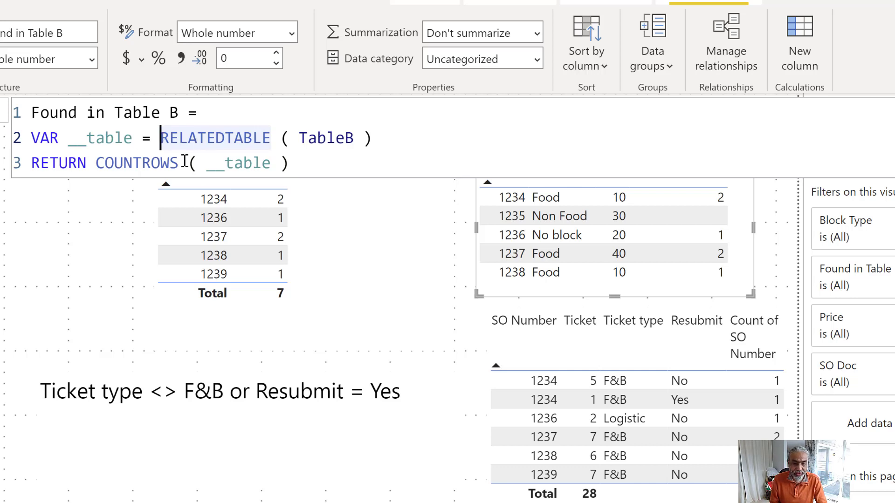
{"action": "type", "text": "CALCULATE"}
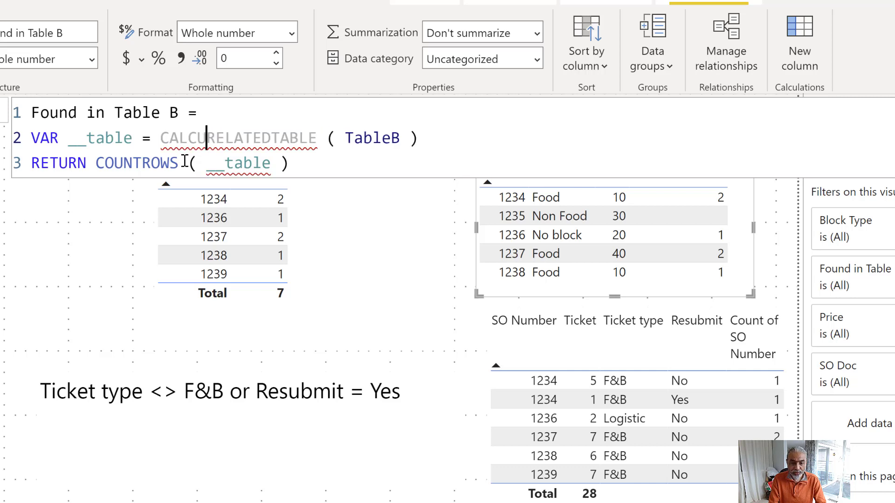
{"action": "key", "text": "BackSpace"}
{"action": "type", "text": "TABLE "}
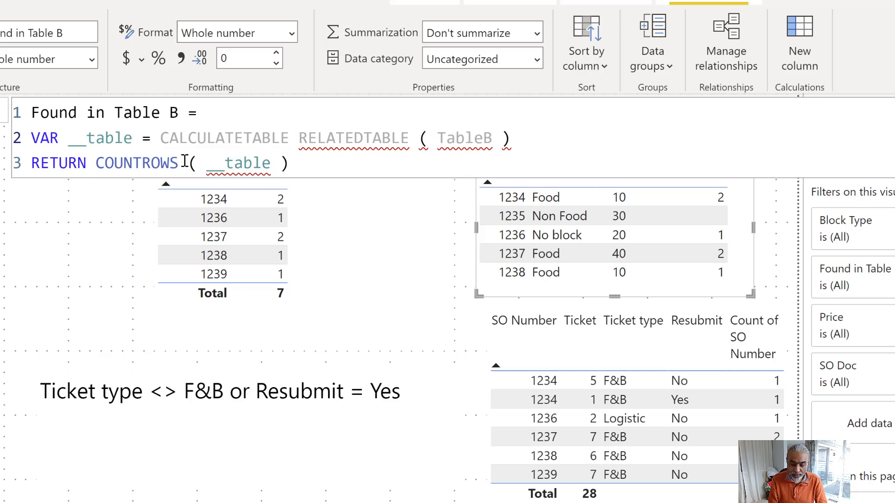
{"action": "type", "text": "("}
{"action": "key", "text": "ctrl+Left"}
{"action": "key", "text": "ctrl+Left"}
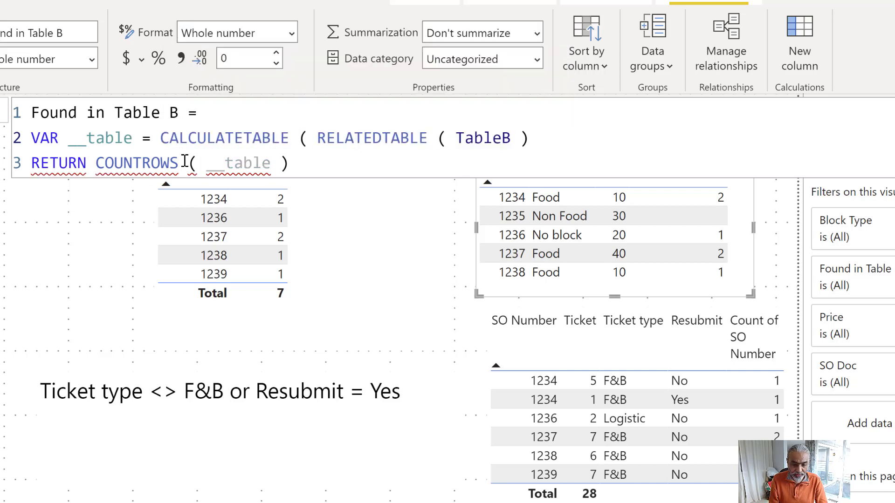
- Put CALCULATETABLE ( and RELATEDTABLE ( TableB ) on separate lines, and add a comma and a new line for the filter argument
{"action": "key", "text": "shift+Return"}
{"action": "key", "text": "ctrl+Right"}
{"action": "key", "text": "ctrl+Right"}
{"action": "key", "text": "shift+Return"}
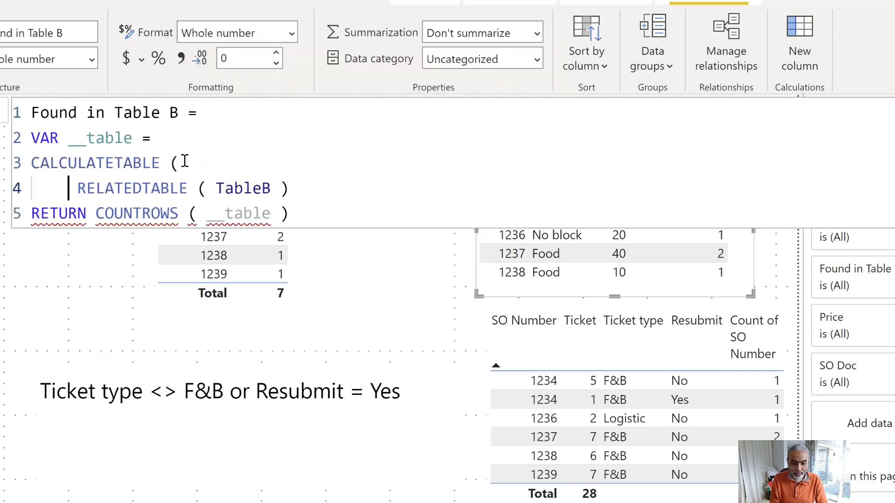
{"action": "key", "text": "ctrl+Right"}
{"action": "key", "text": "ctrl+Right"}
{"action": "key", "text": "ctrl+Right"}
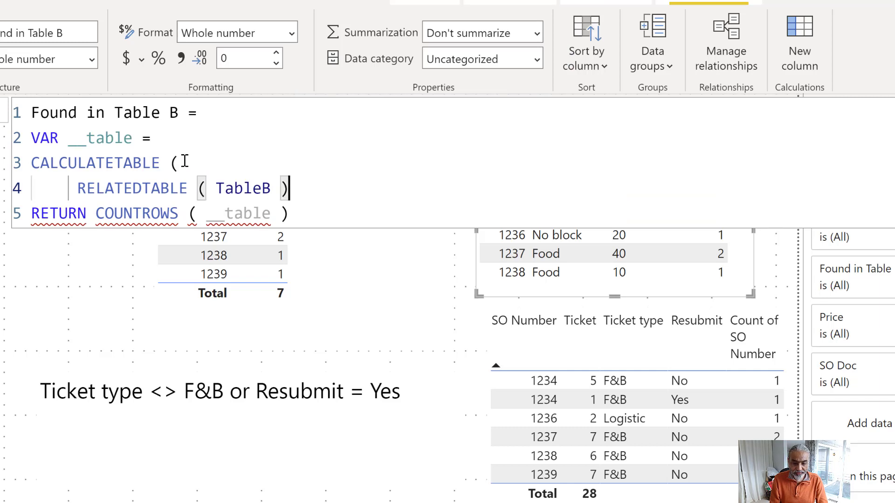
{"action": "type", "text": ","}
{"action": "key", "text": "shift+Return"}
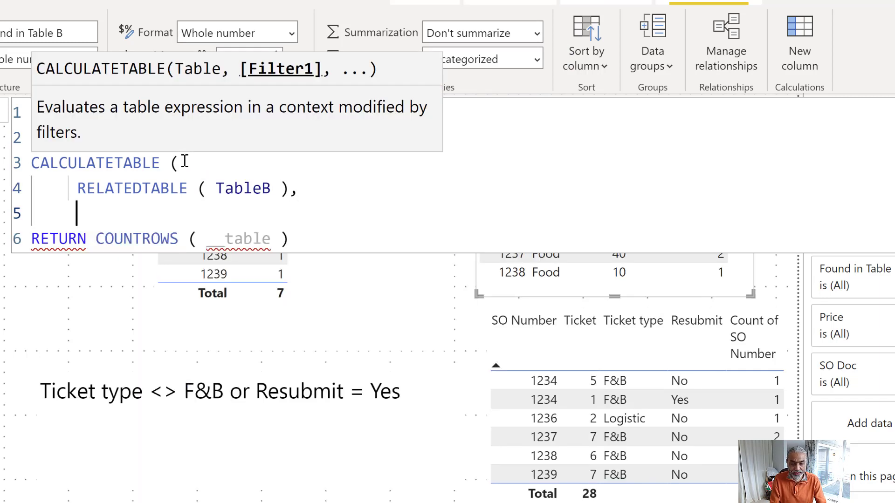
- Enter the first filter condition TableB[Ticket type] <> "F&B" followed by the || operator
{"action": "type", "text": "Ticke"}
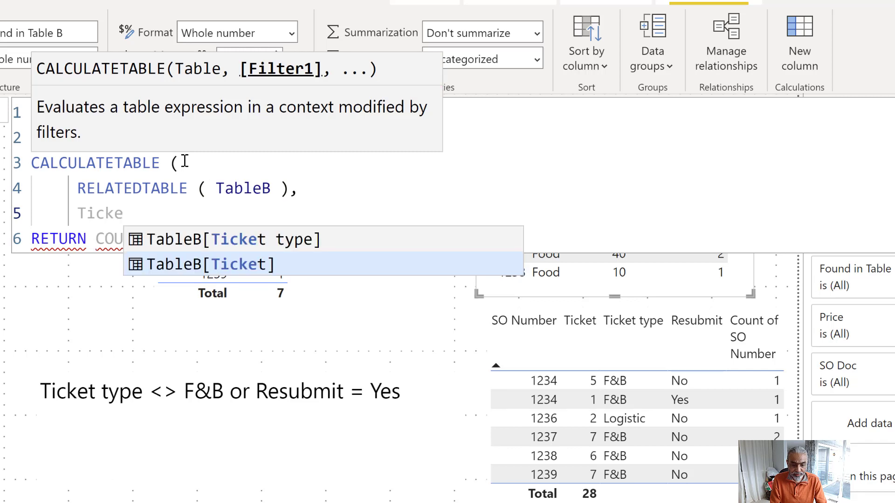
{"action": "key", "text": "Up"}
{"action": "key", "text": "Tab"}
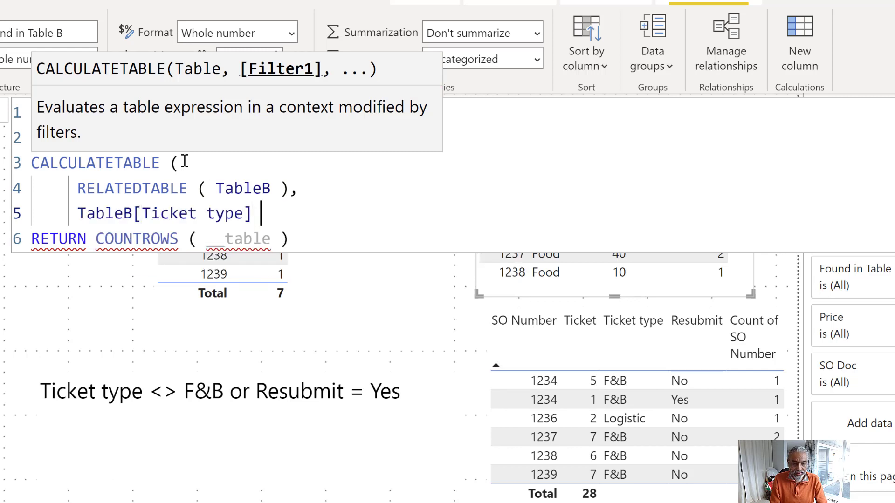
{"action": "type", "text": "<> \"F&B\" ||"}
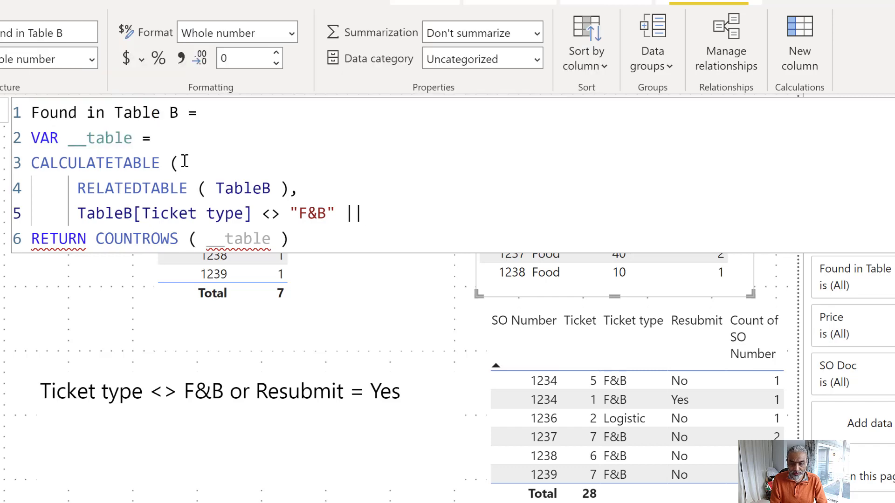
- Add the condition TableB[Resubmit] = "Yes" on a new line, close CALCULATETABLE, and commit the column formula
{"action": "key", "text": "shift+Return"}
{"action": "type", "text": "Resub"}
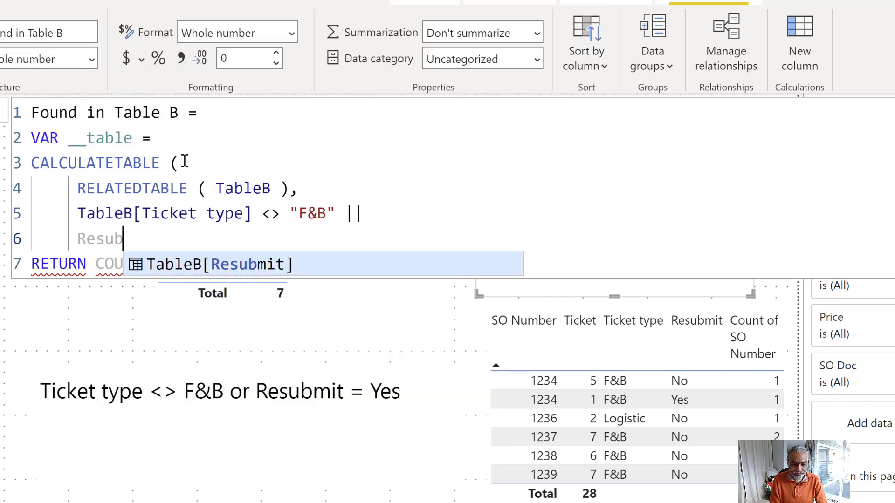
{"action": "key", "text": "Tab"}
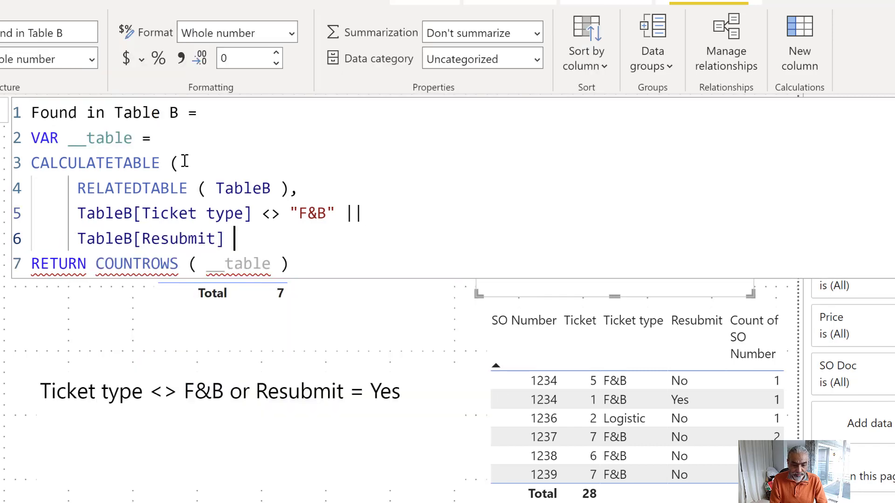
{"action": "type", "text": "= \"Yes\""}
{"action": "key", "text": "shift+Return"}
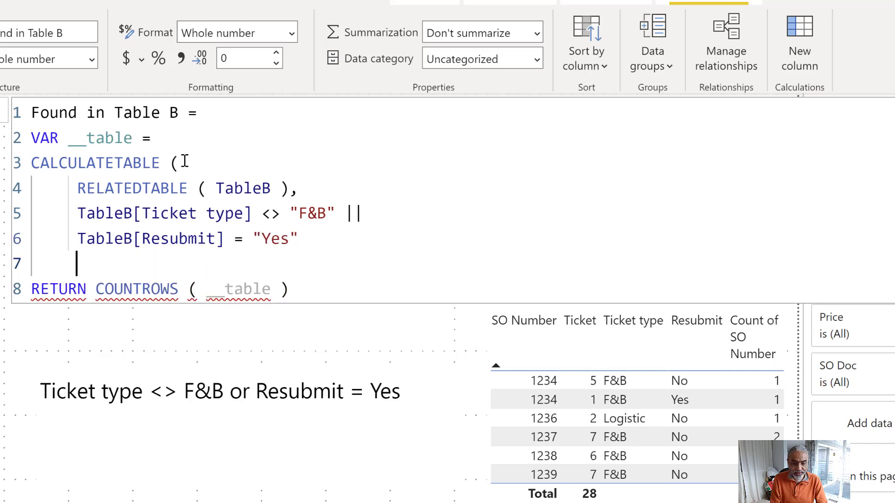
{"action": "type", "text": ")"}
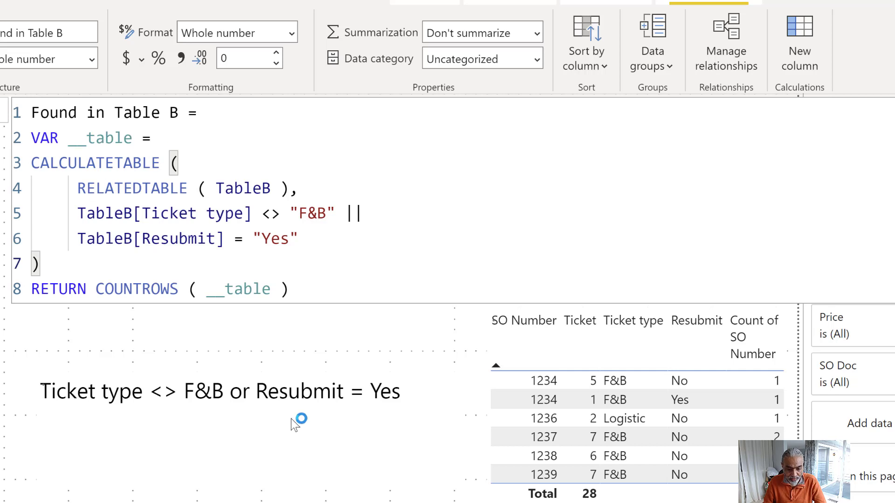
{"action": "key", "text": "Return"}
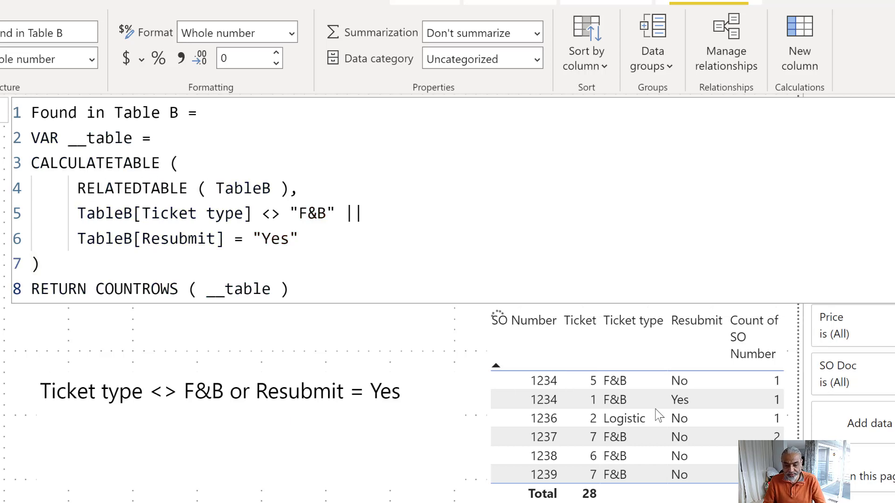
{"action": "left_click", "coordinate": [705, 196]}
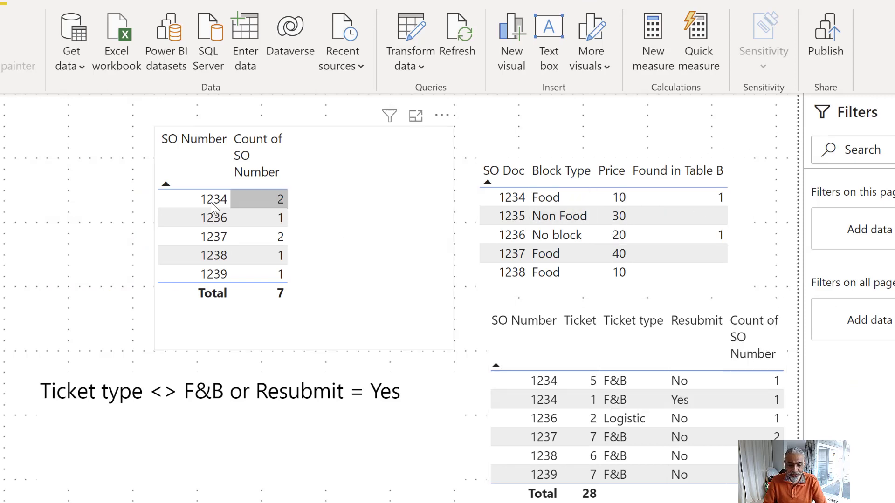
- Move the returned expression onto its own line after RETURN and precede COUNTROWS with IF ( NOT ISBLANK (
{"action": "mouse_move", "coordinate": [279, 206]}
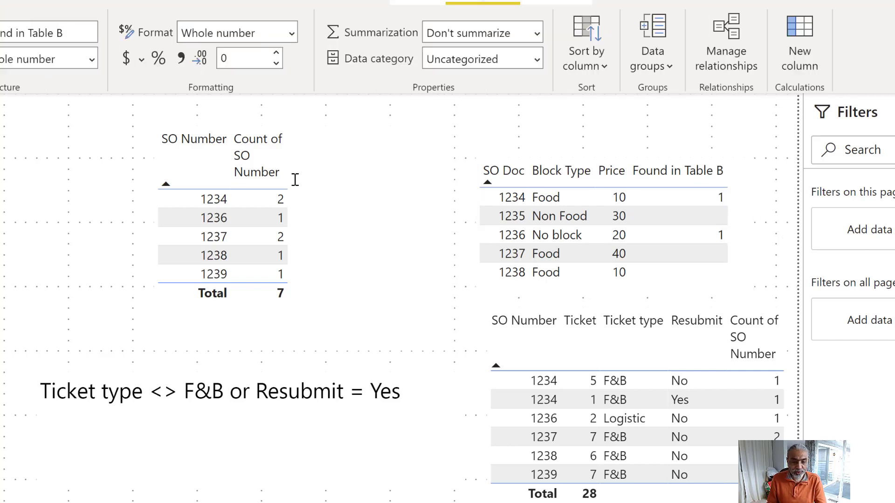
{"action": "left_click", "coordinate": [96, 289]}
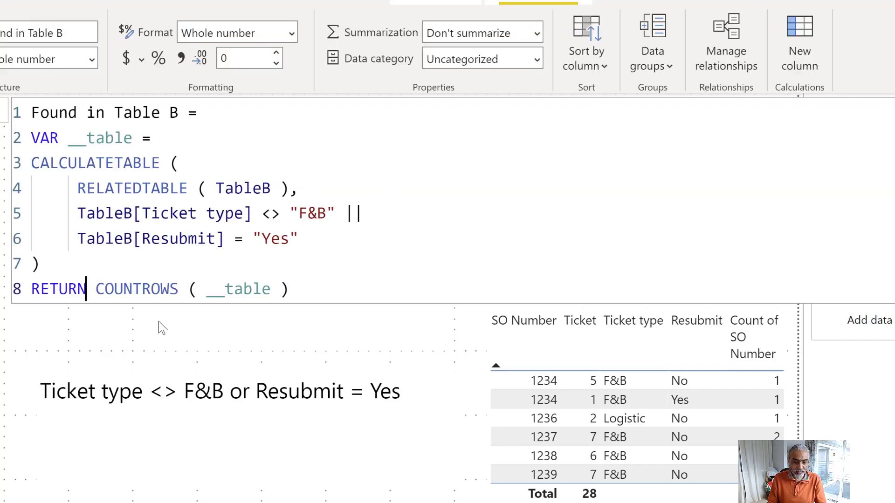
{"action": "key", "text": "Return"}
{"action": "type", "text": "IF "}
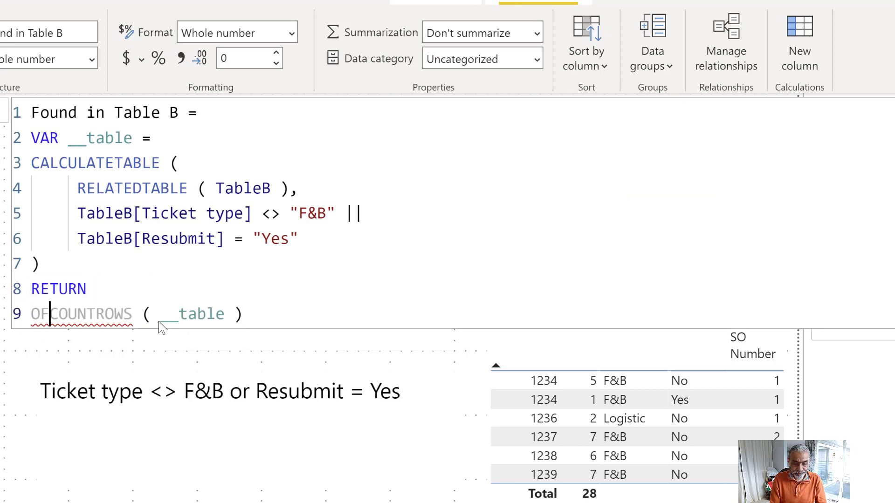
{"action": "type", "text": "NO"}
{"action": "key", "text": "BackSpace"}
{"action": "key", "text": "BackSpace"}
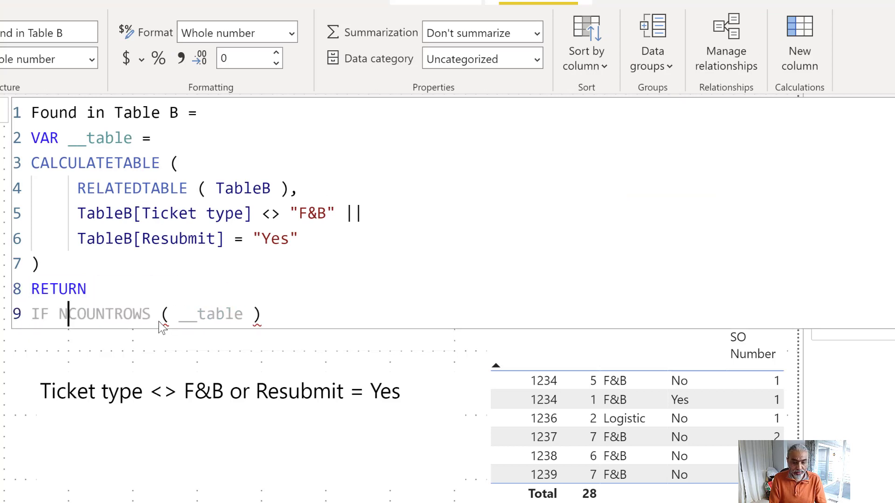
{"action": "type", "text": "(  N"}
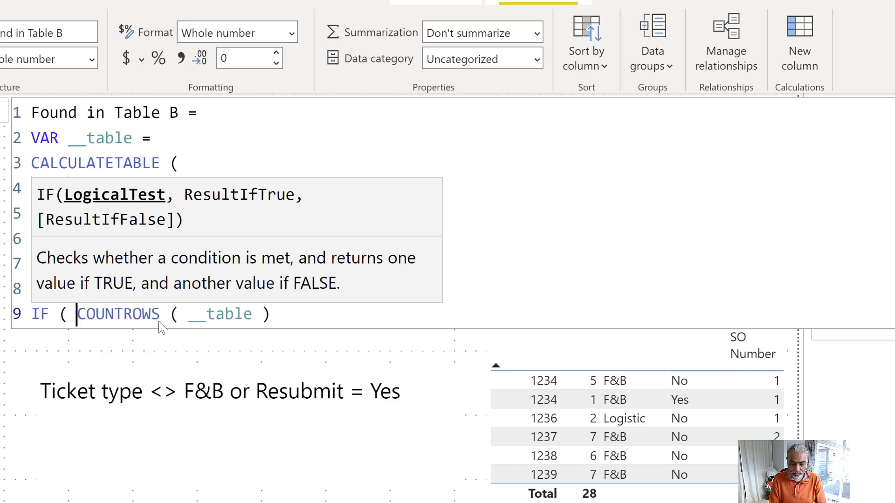
{"action": "type", "text": "OT ICOUNTROWS"}
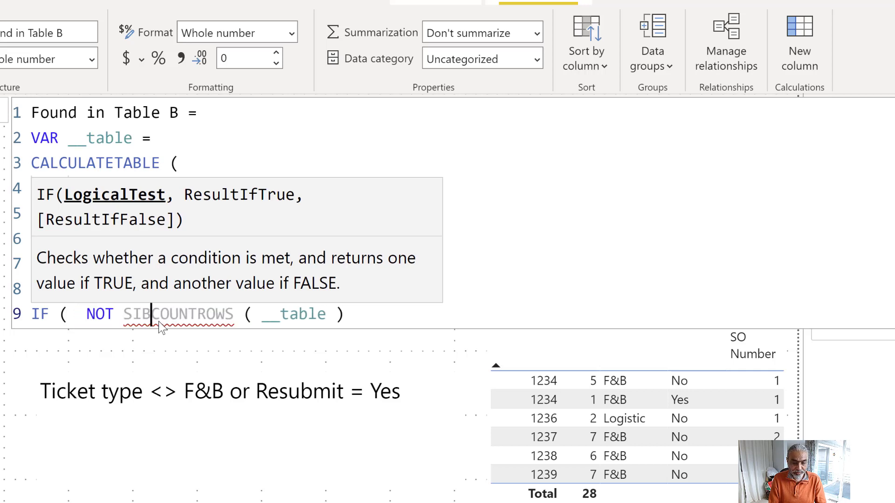
{"action": "key", "text": "BackSpace"}
{"action": "type", "text": "SBLANK ("}
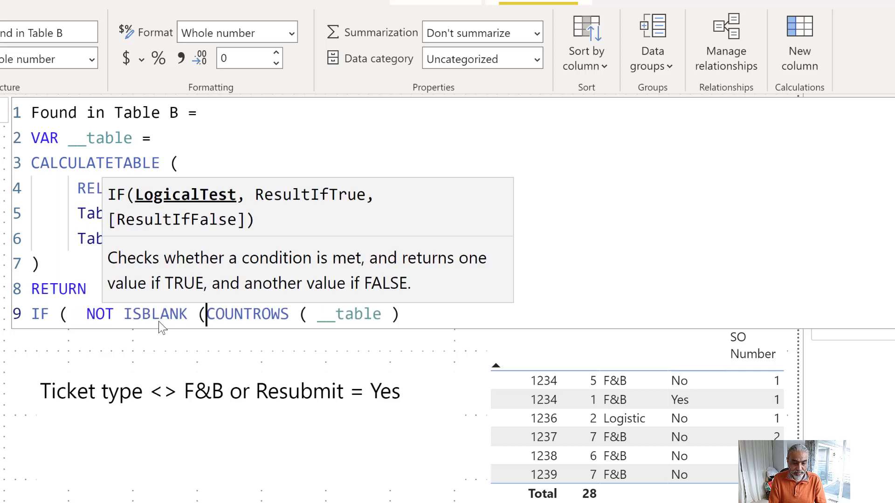
- Close ISBLANK after COUNTROWS ( __table ), complete the IF with results "Found" and "Not Found", and commit the formula
{"action": "key", "text": "ctrl+Right"}
{"action": "key", "text": "ctrl+Right"}
{"action": "key", "text": "End"}
{"action": "type", "text": "),"}
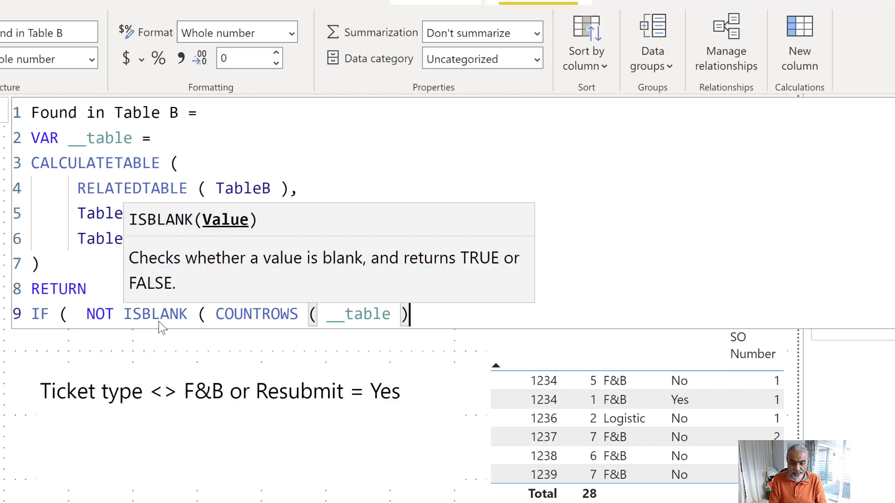
{"action": "type", "text": " \"F"}
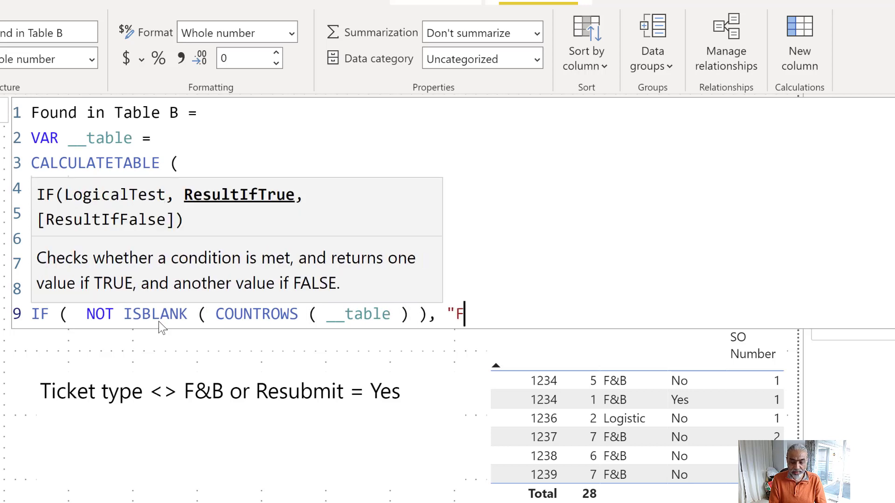
{"action": "type", "text": "ound\", \"No"}
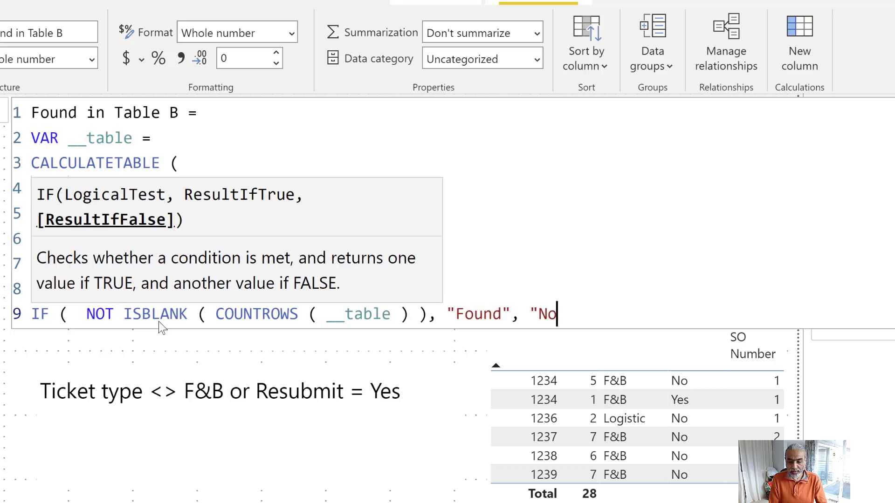
{"action": "type", "text": "t Found\" )"}
{"action": "key", "text": "Return"}
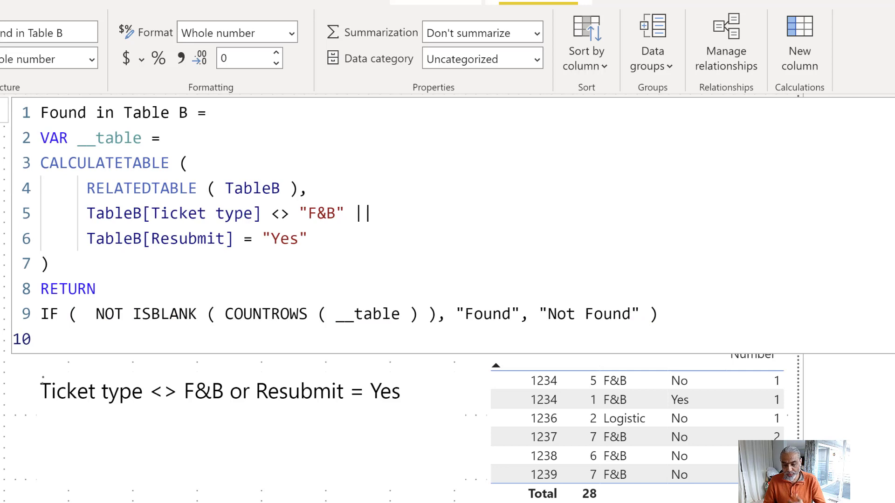
{"action": "key", "text": "Return"}
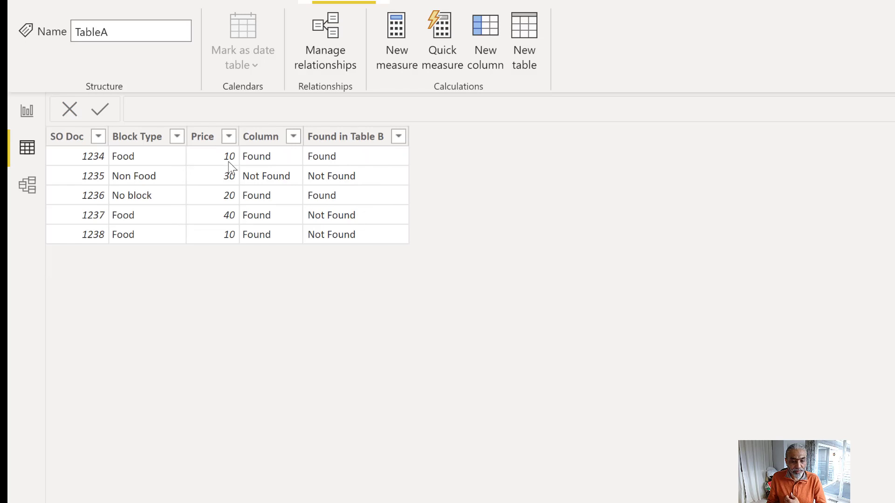
- Examine the rows of TableB in the data view, then return to the report page
{"action": "left_click", "coordinate": [242, 236]}
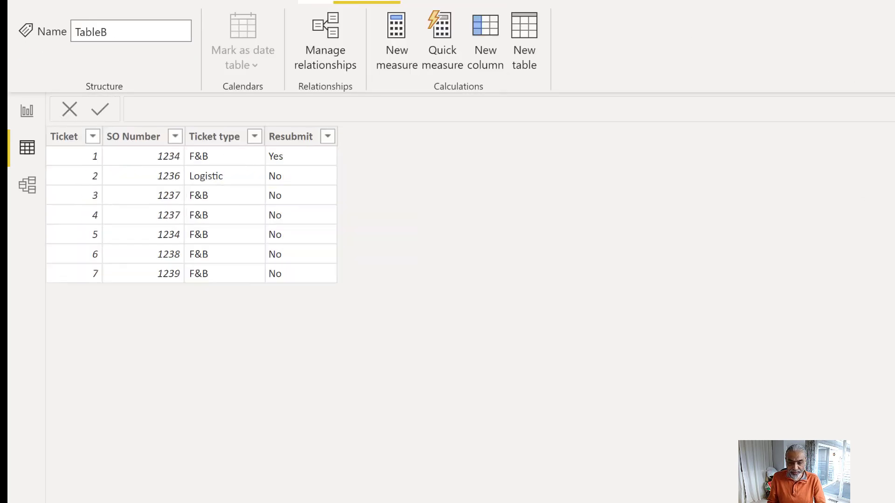
{"action": "left_click", "coordinate": [27, 110]}
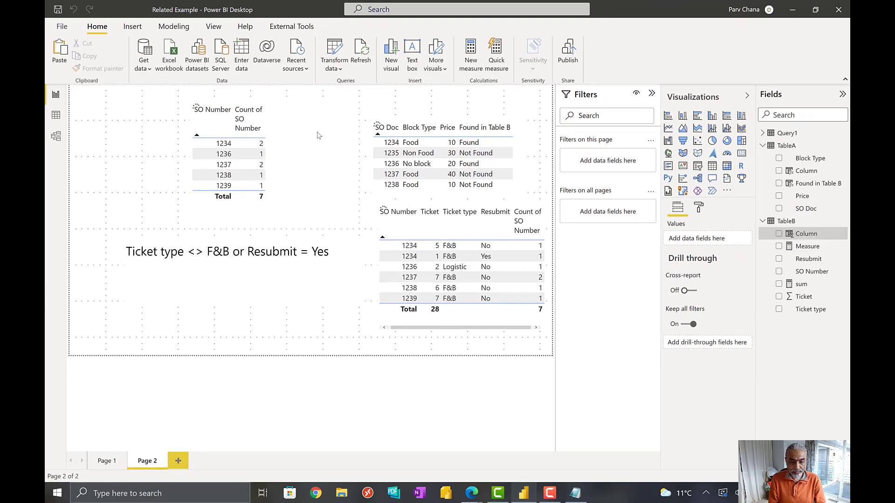
- Name the new TableB column "Price from Table A" and begin its expression on a new line after the equals sign
{"action": "type", "text": "P"}
{"action": "type", "text": "rice from Table"}
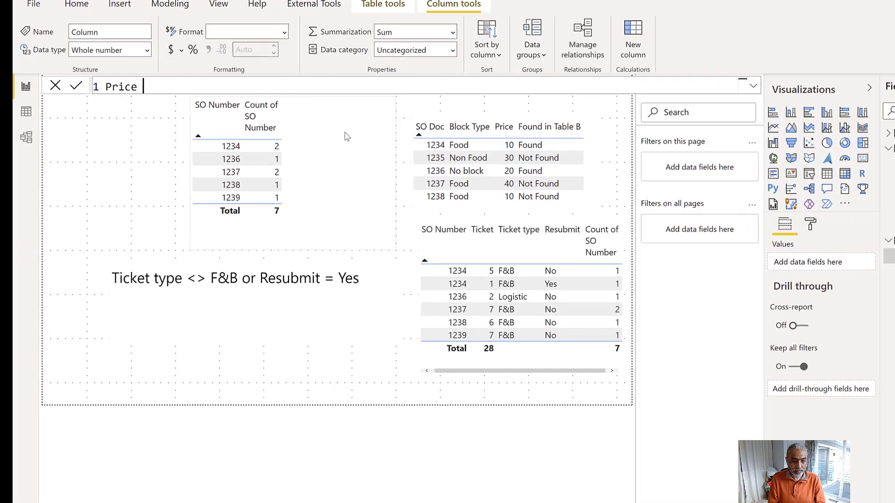
{"action": "type", "text": " A ="}
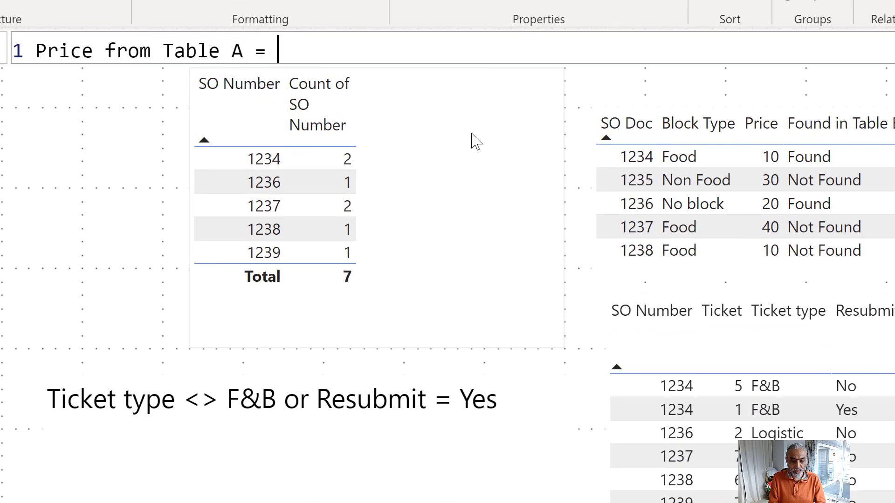
{"action": "key", "text": "Return"}
- Define the column as RELATED ( TableA[Price] ) and commit the formula
{"action": "type", "text": "RELATED ("}
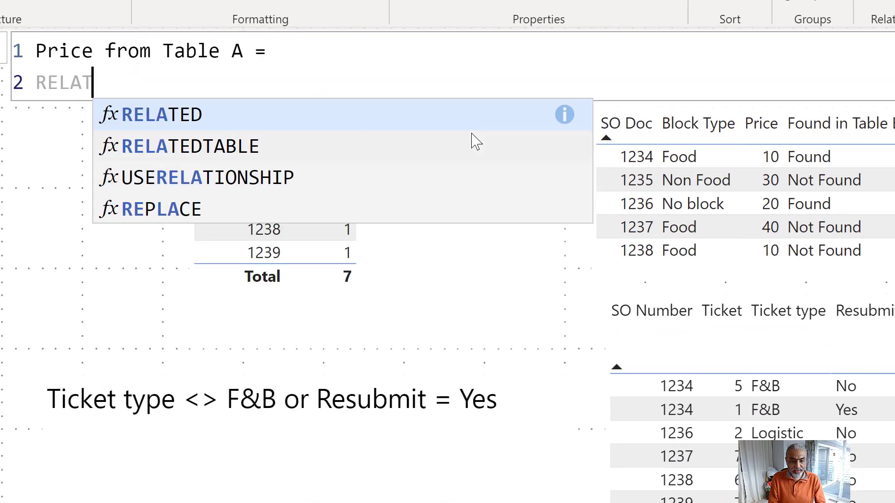
{"action": "key", "text": "Down"}
{"action": "key", "text": "Down"}
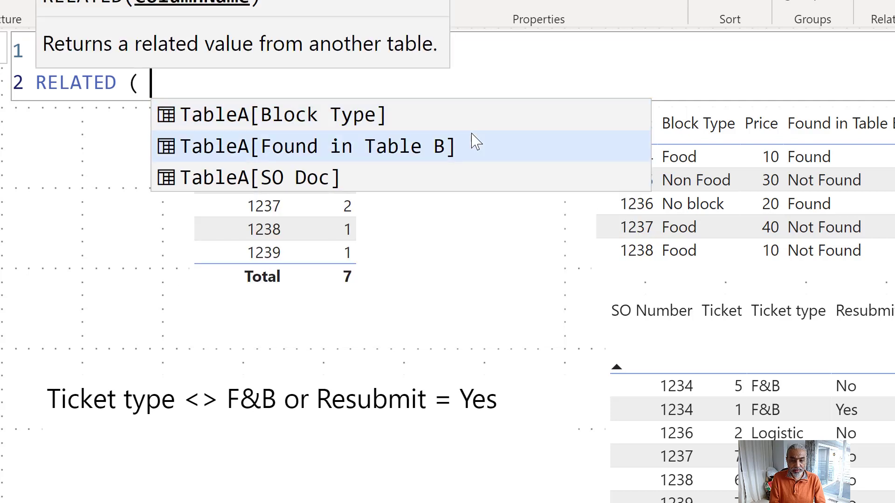
{"action": "key", "text": "Up"}
{"action": "key", "text": "BackSpace"}
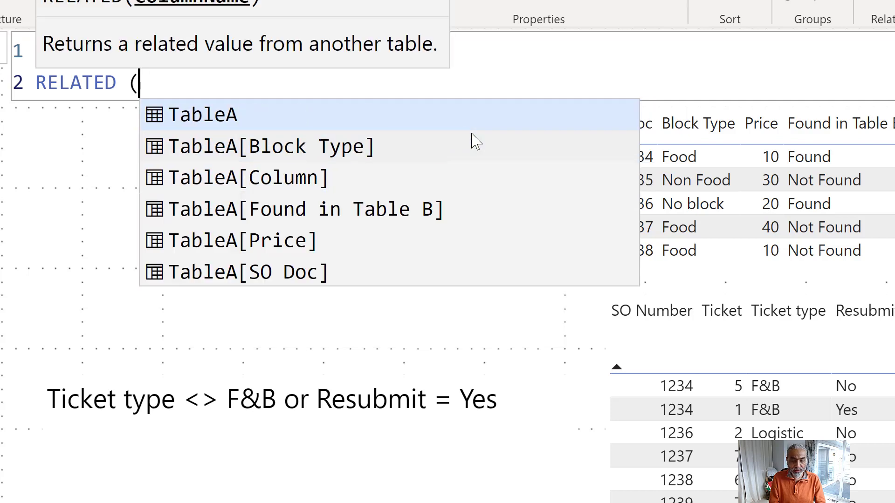
{"action": "key", "text": "Tab"}
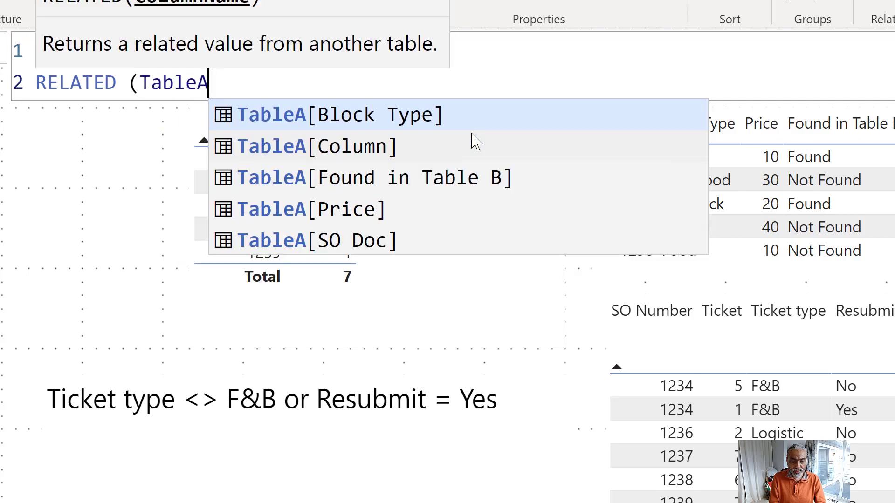
{"action": "type", "text": "[Pri"}
{"action": "key", "text": "Tab"}
{"action": "key", "text": "Return"}
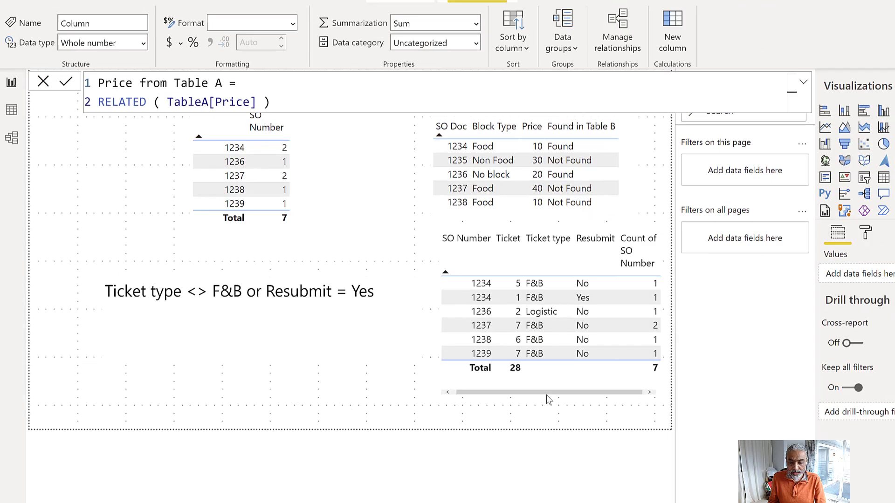
- Show TableB's rows in the data view and sort them by SO Number in ascending order
{"action": "left_click", "coordinate": [699, 345]}
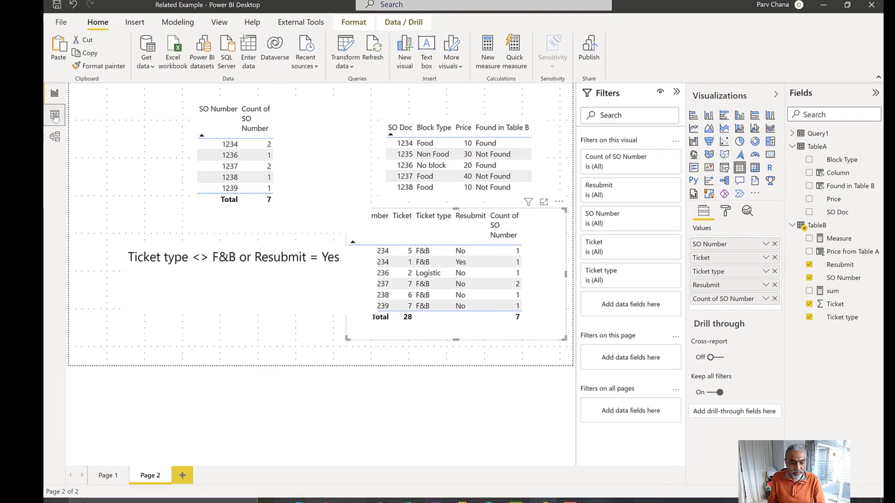
{"action": "left_click", "coordinate": [55, 115]}
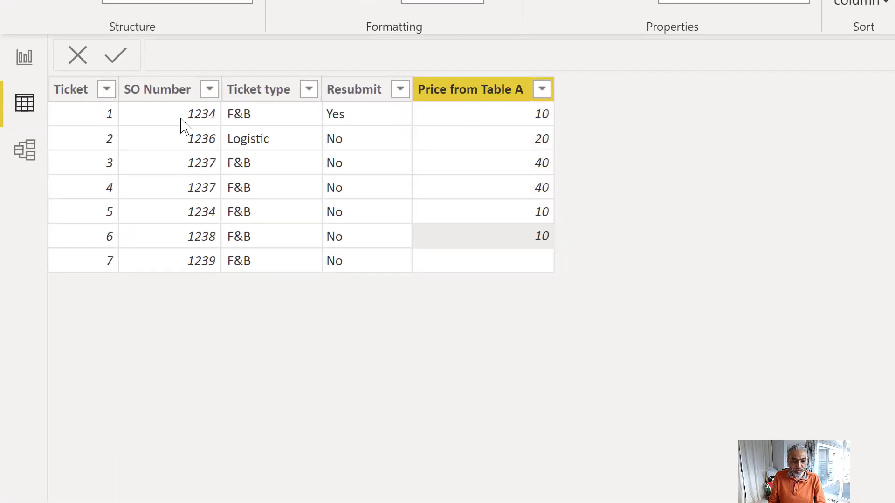
{"action": "left_click", "coordinate": [215, 95]}
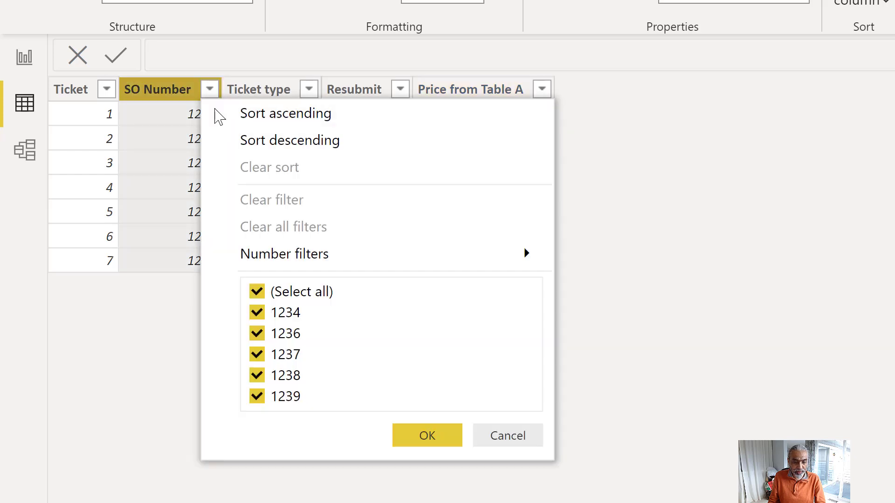
{"action": "left_click", "coordinate": [277, 114]}
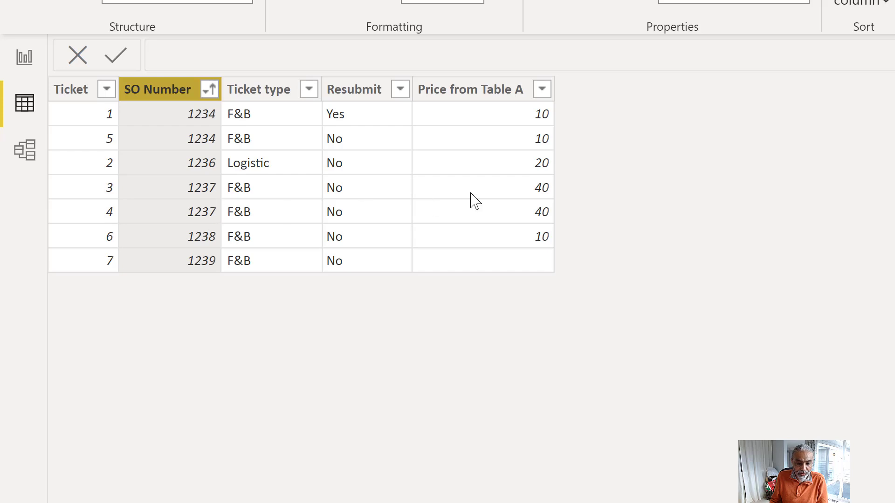
- Check the Price from Table A cell for SO Number 1239 against TableA's rows, then return to the report page
{"action": "left_click", "coordinate": [536, 266]}
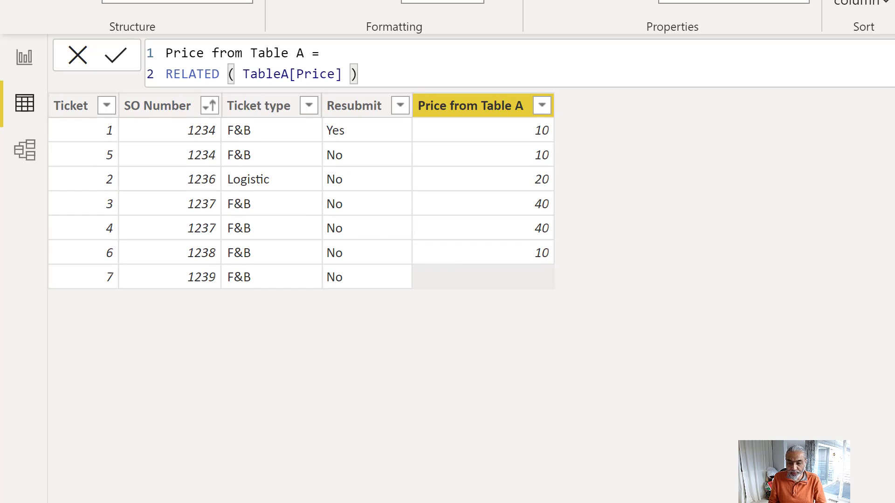
{"action": "left_click", "coordinate": [891, 121]}
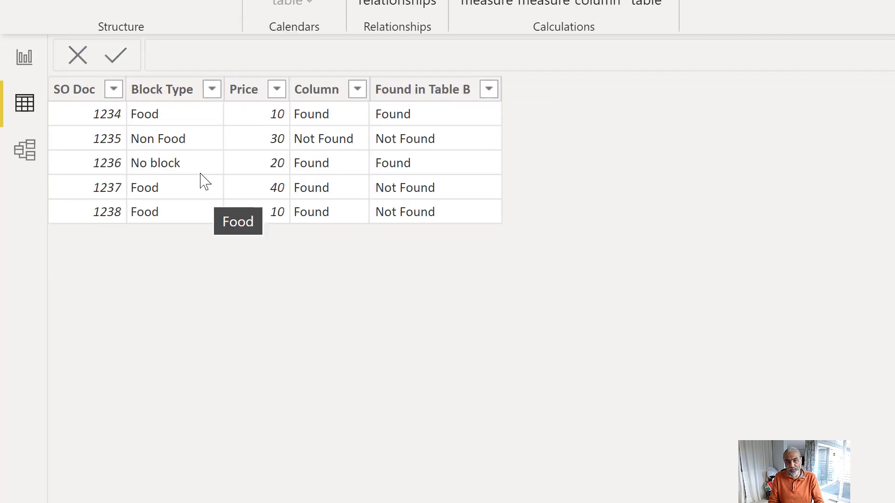
{"action": "left_click", "coordinate": [26, 62]}
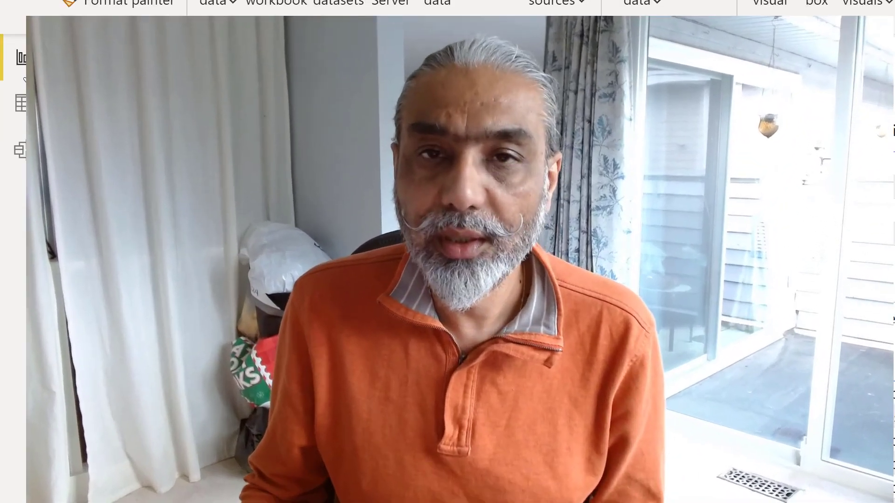